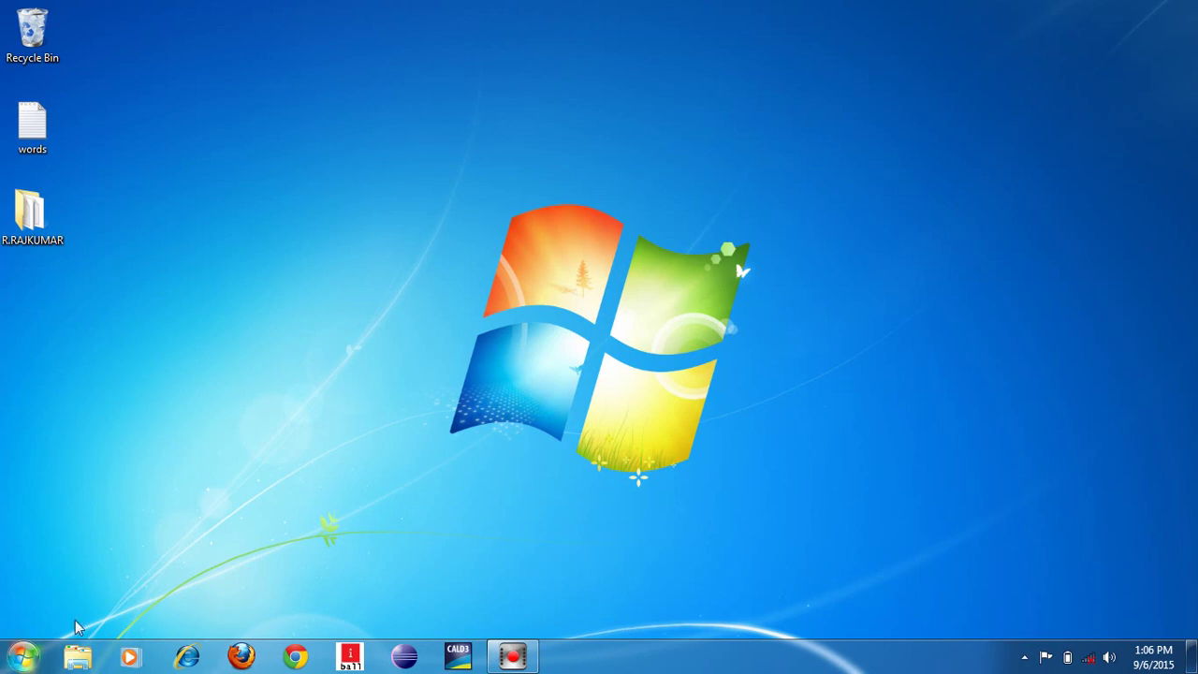
pyautogui.click(25, 660)
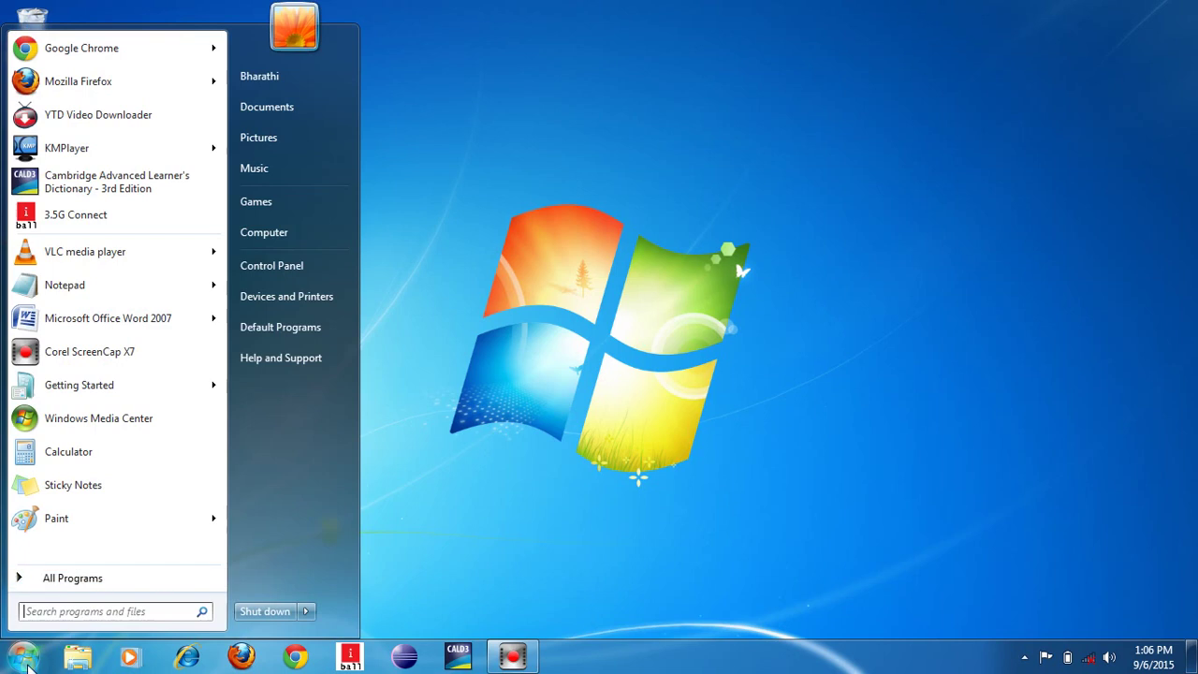
pyautogui.click(73, 580)
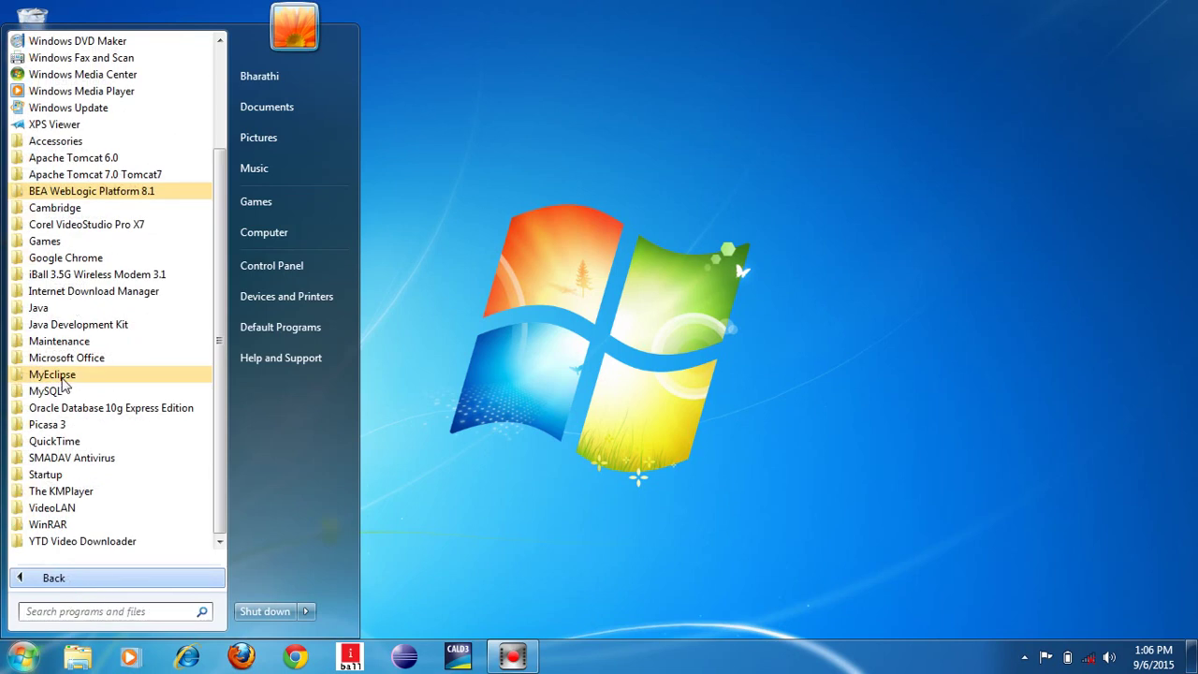
pyautogui.press('Escape')
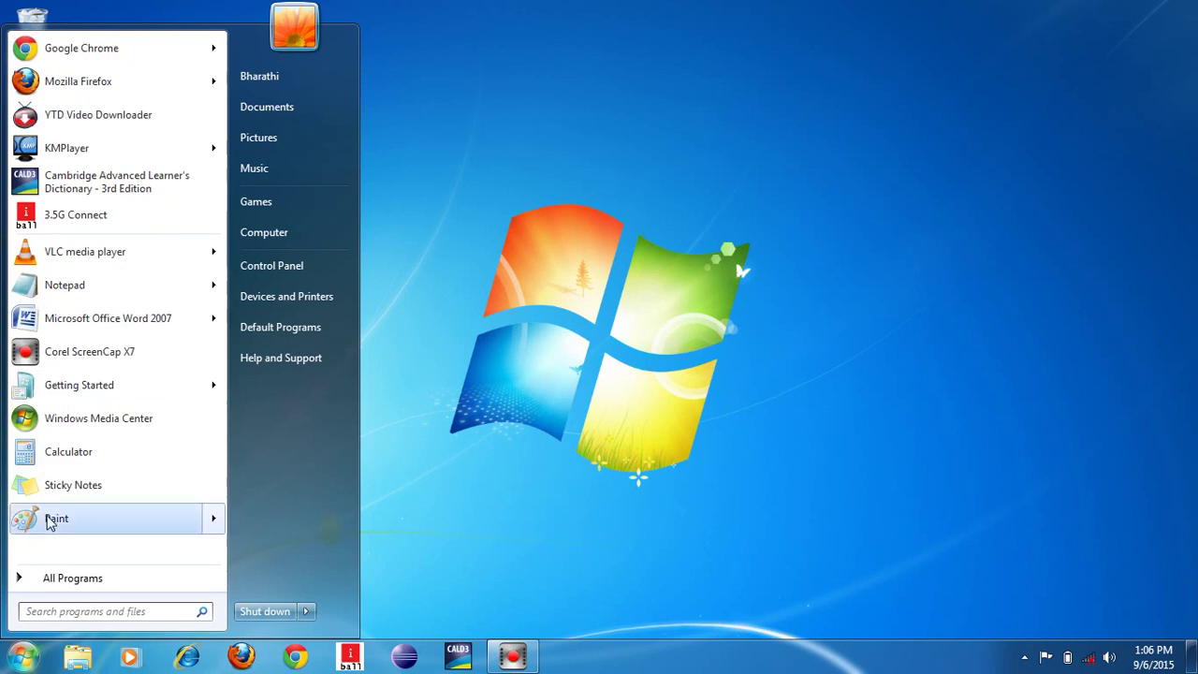
pyautogui.click(13, 653)
# Launch MyEclipse 10 from the MyEclipse program folder
pyautogui.click(13, 655)
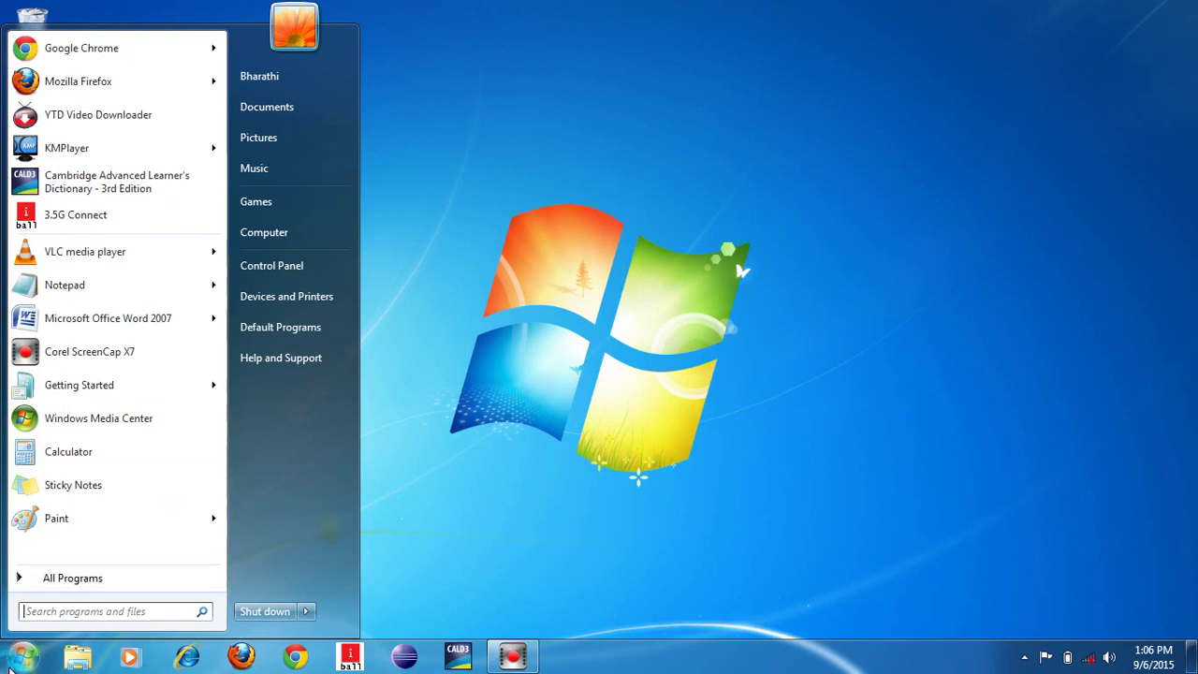
pyautogui.click(77, 578)
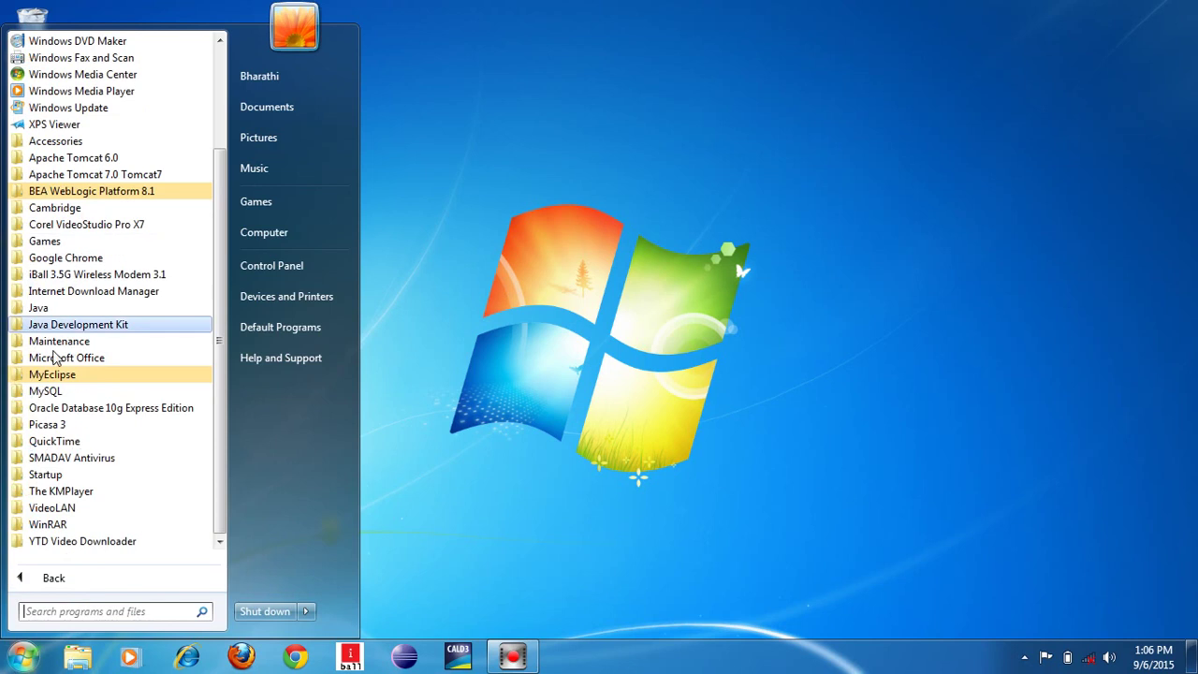
pyautogui.click(52, 375)
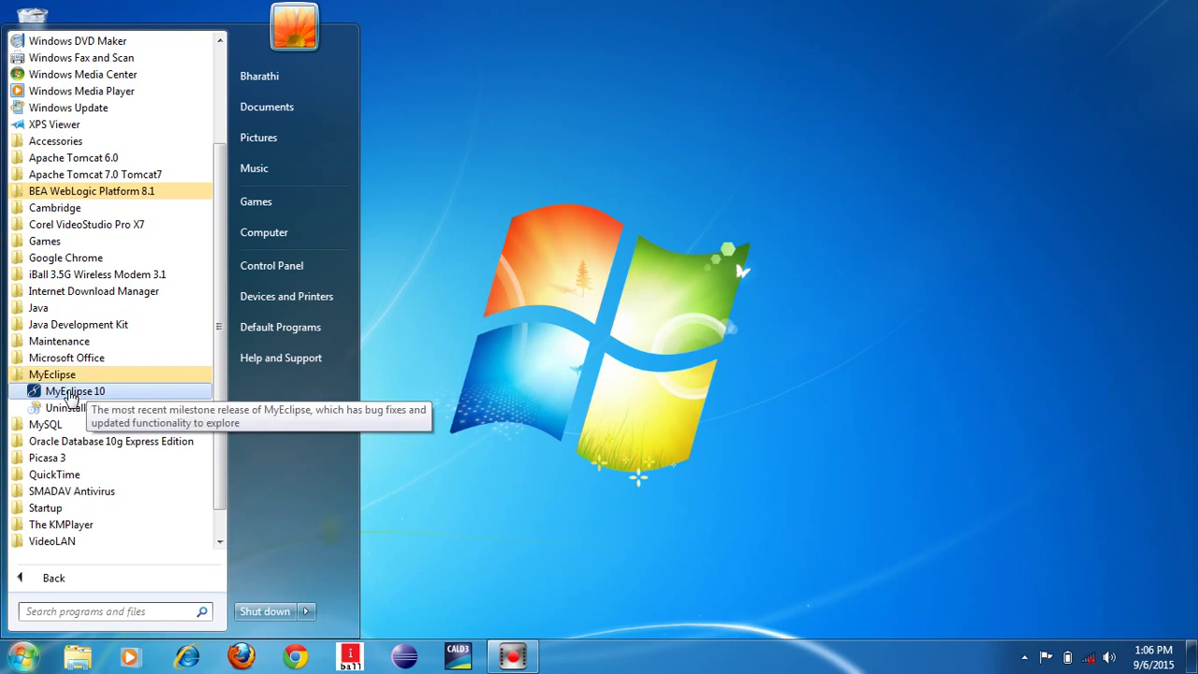
pyautogui.click(70, 393)
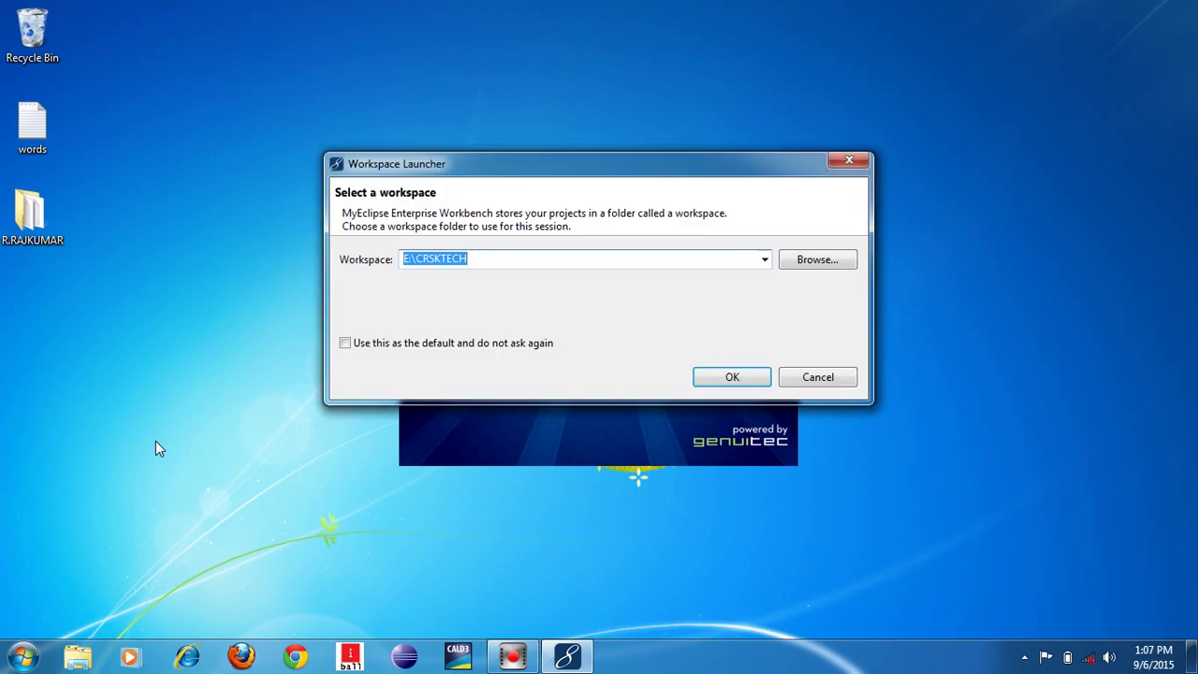
# Start the session with E:\CRSKTECH as the workspace folder, without making it the default
pyautogui.click(582, 261)
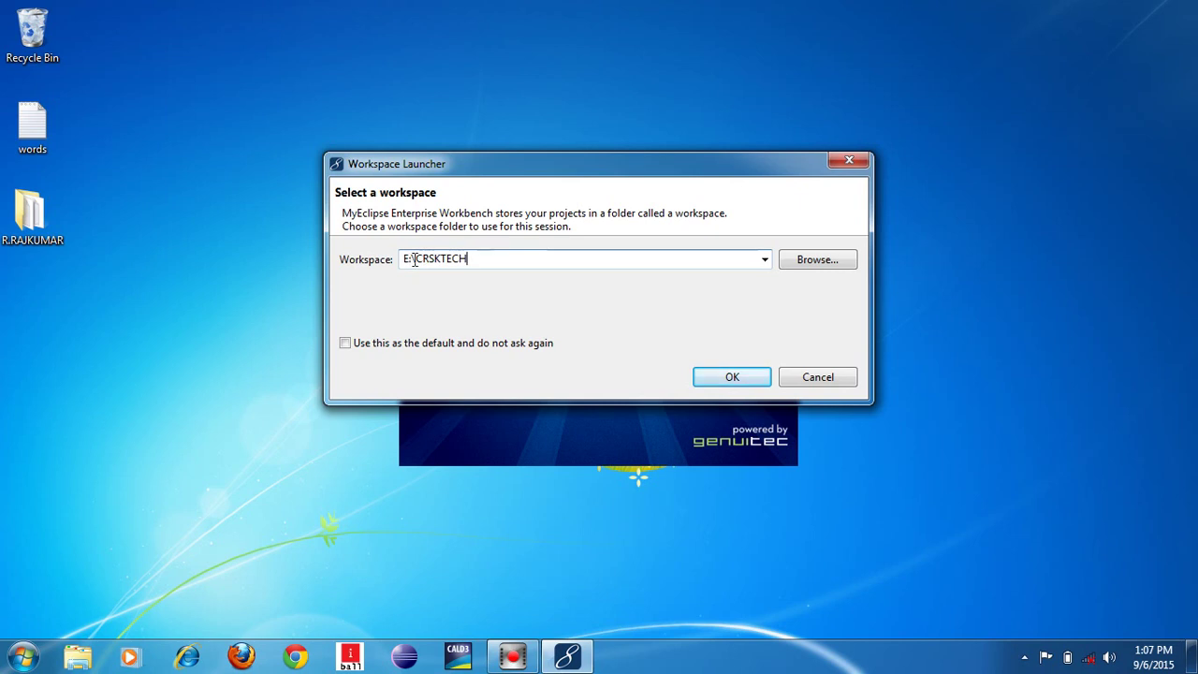
pyautogui.moveTo(419, 258); pyautogui.dragTo(475, 262)
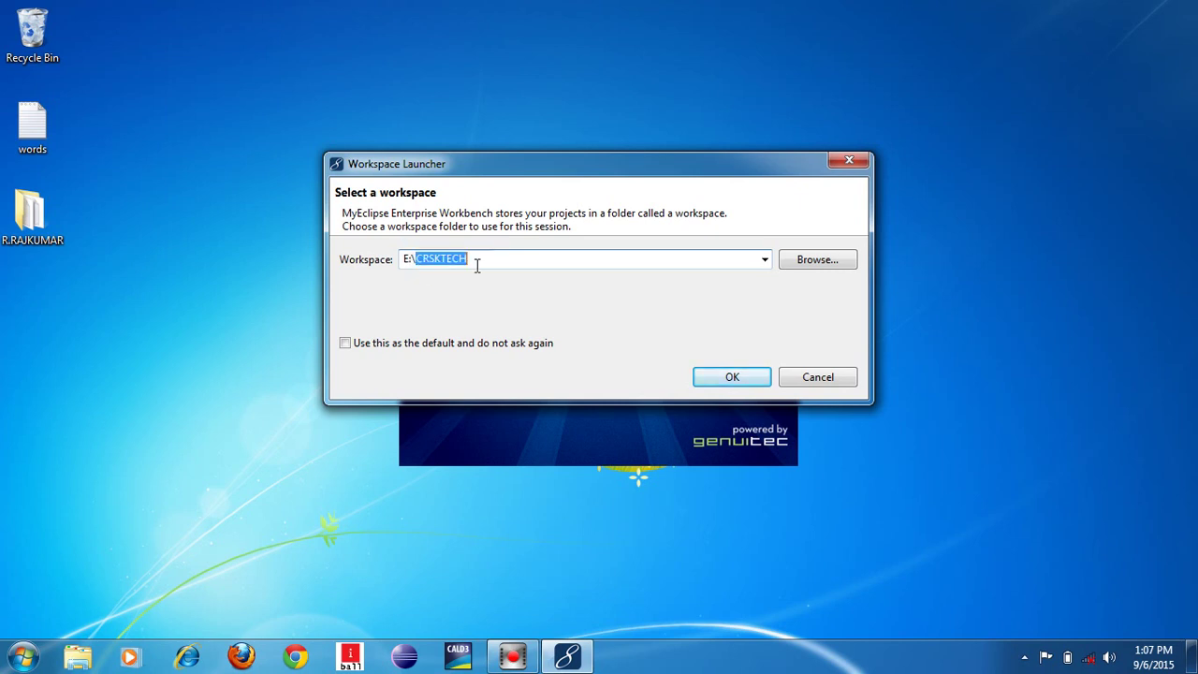
pyautogui.click(476, 262)
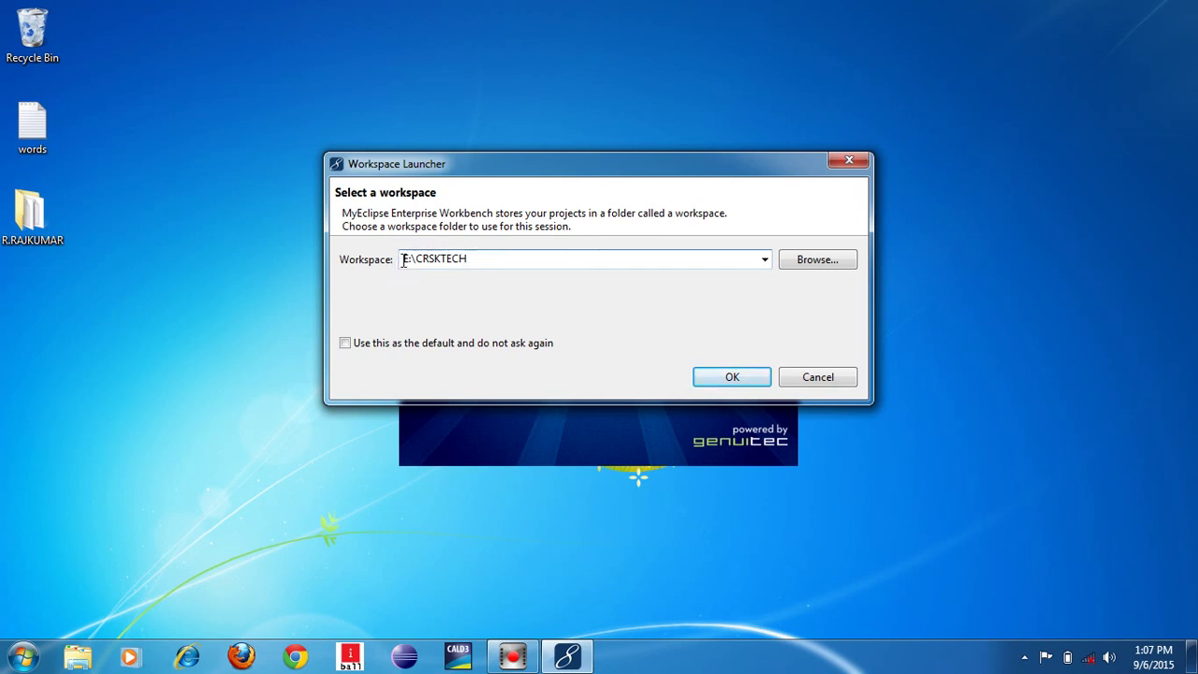
pyautogui.moveTo(405, 261); pyautogui.dragTo(474, 266)
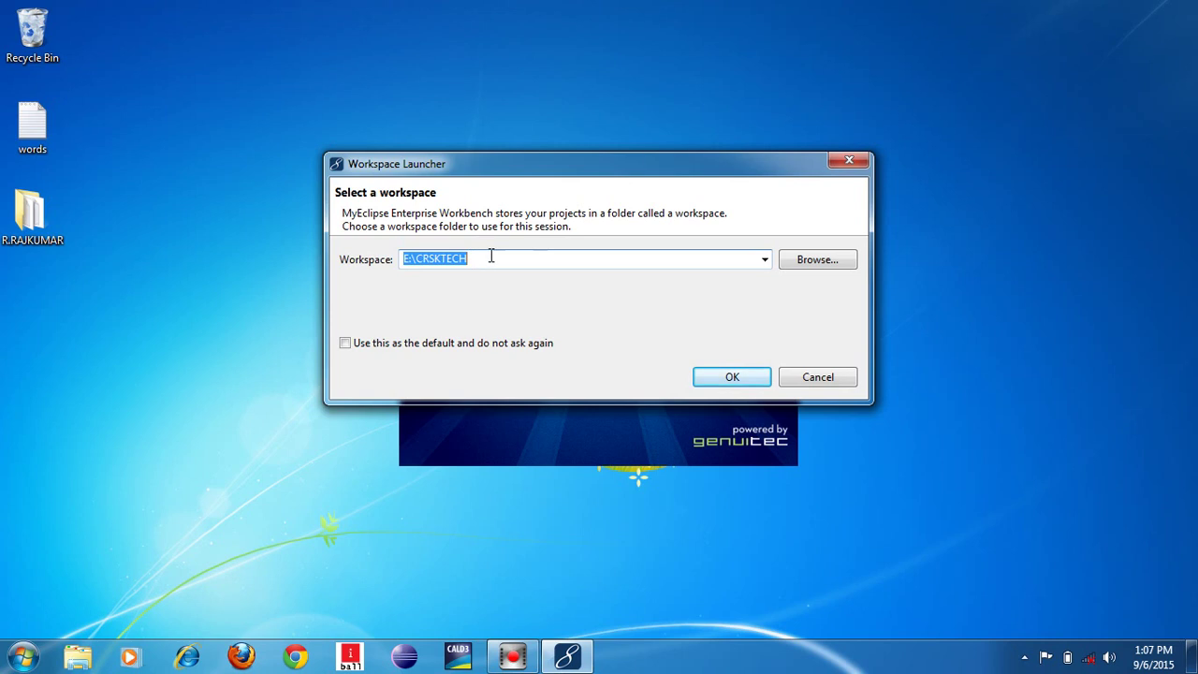
pyautogui.click(760, 384)
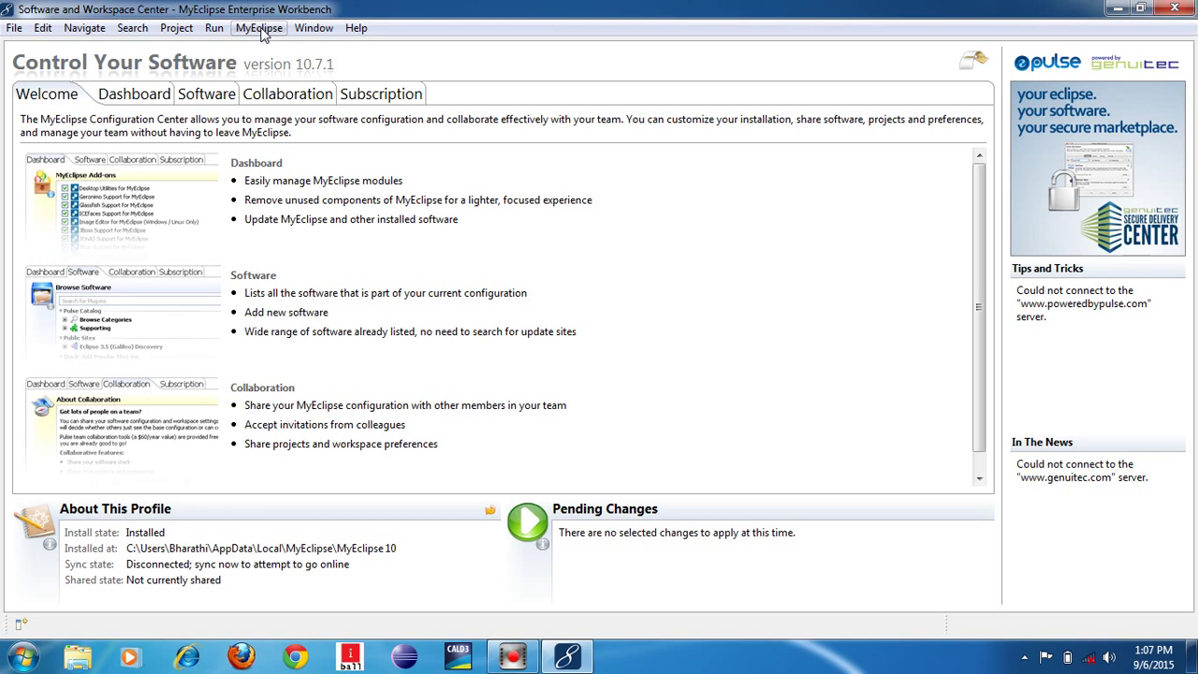
pyautogui.click(314, 29)
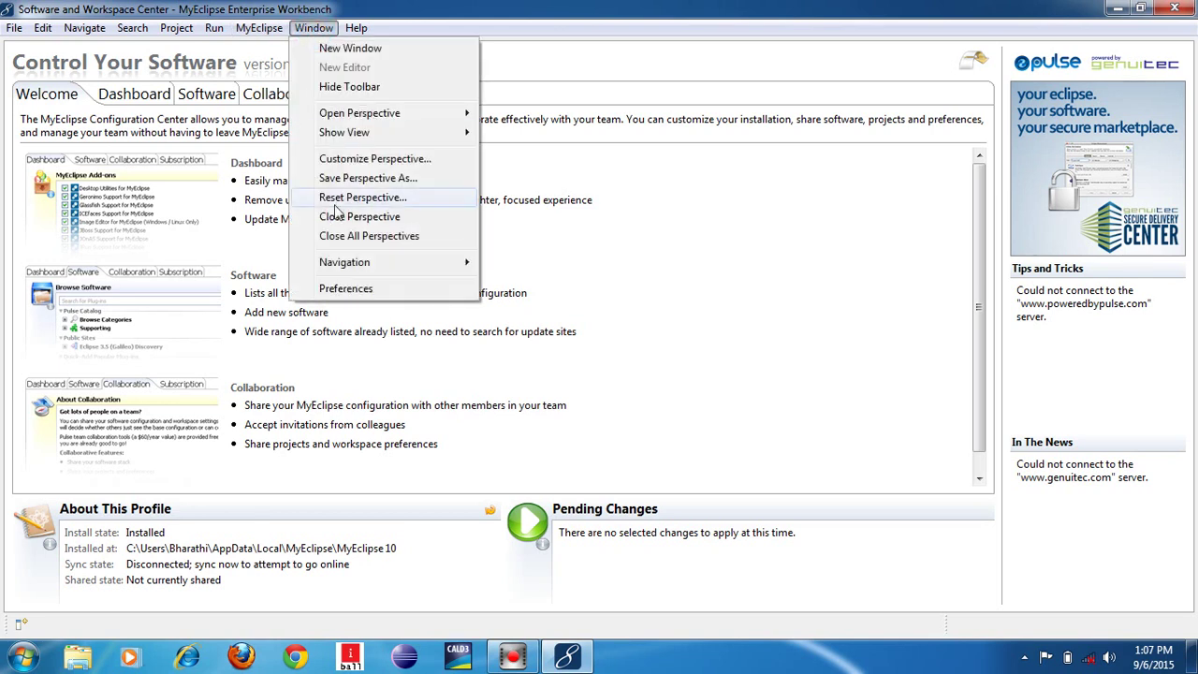
pyautogui.click(364, 291)
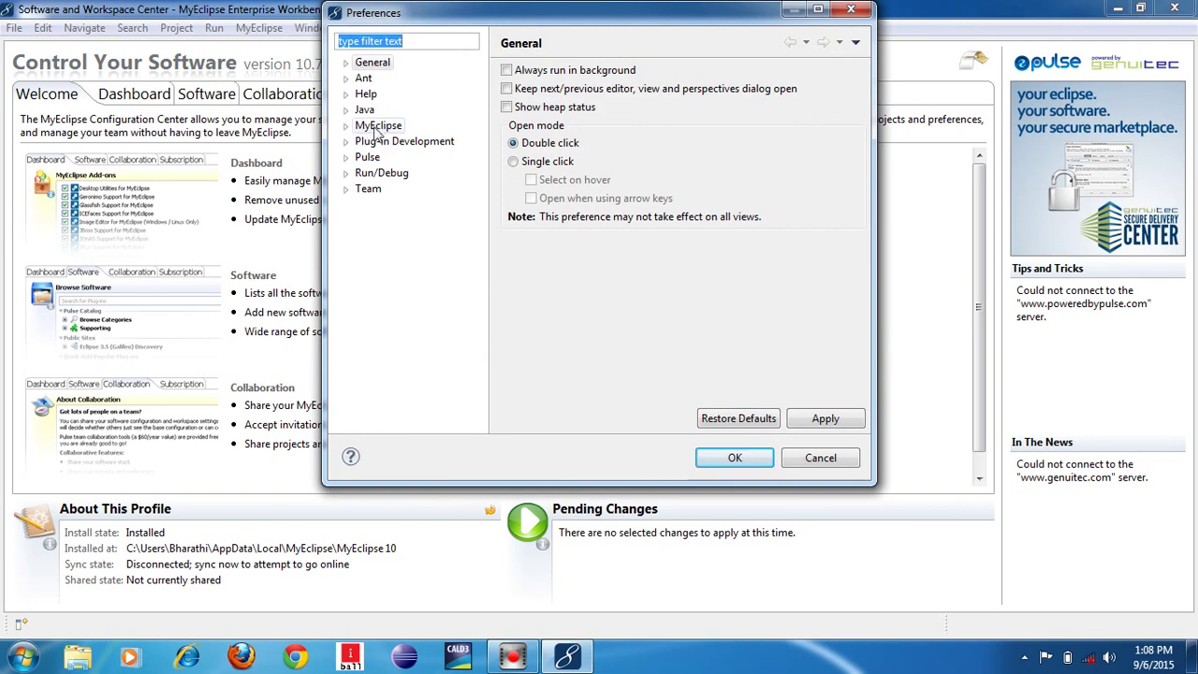
pyautogui.click(851, 9)
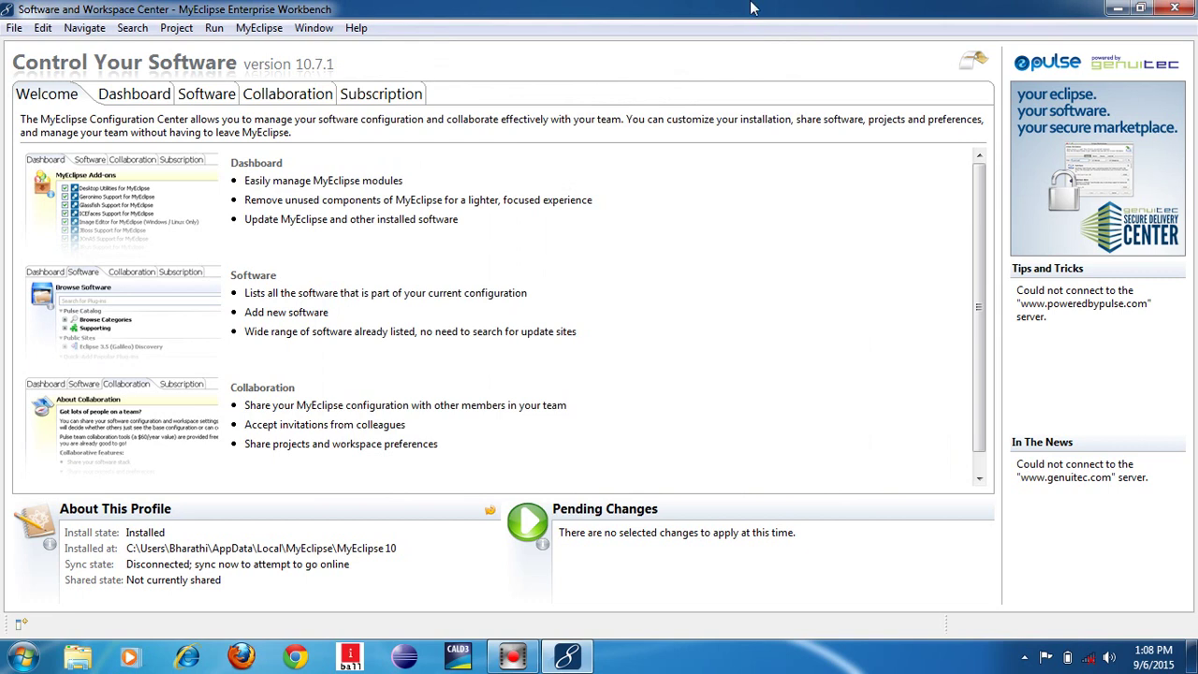
# Open the workbench preferences and expand the Servers category under MyEclipse
pyautogui.click(308, 30)
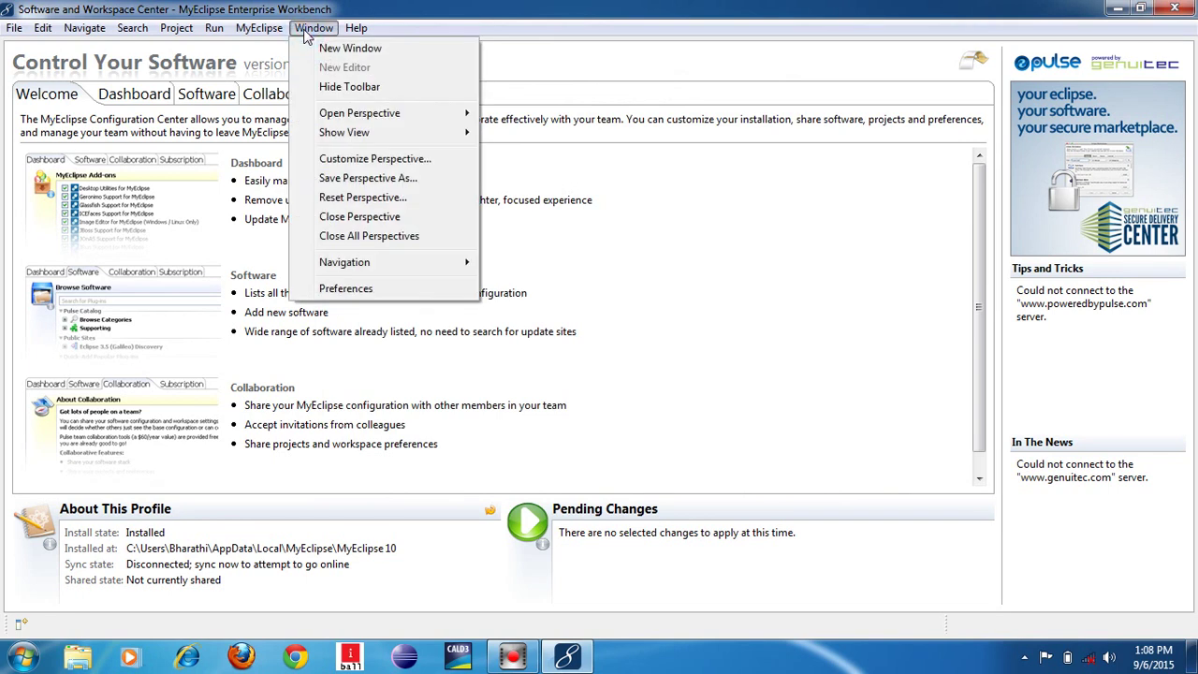
pyautogui.click(361, 291)
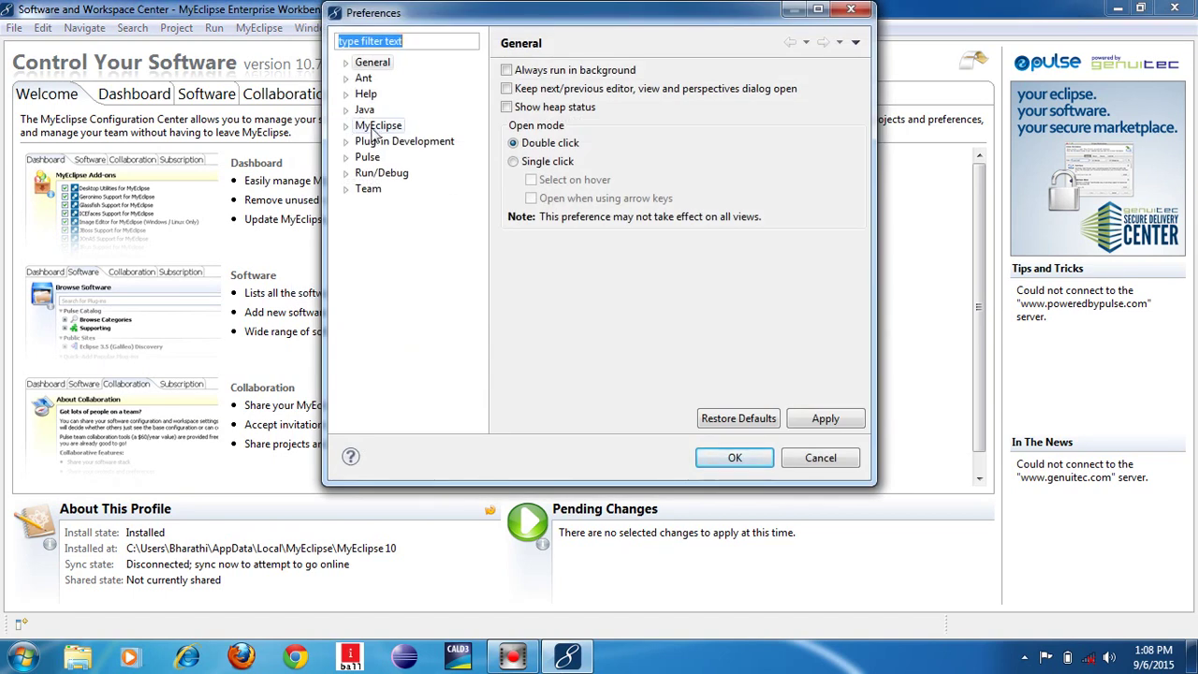
pyautogui.click(346, 125)
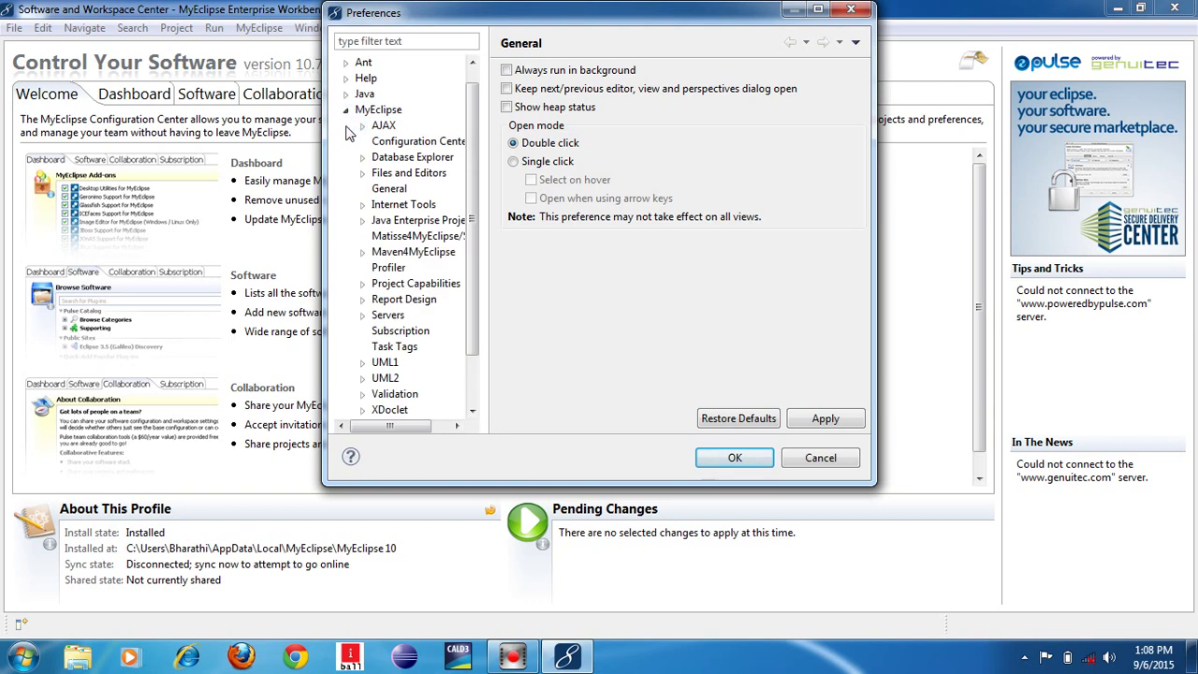
pyautogui.click(386, 316)
pyautogui.doubleClick(385, 318)
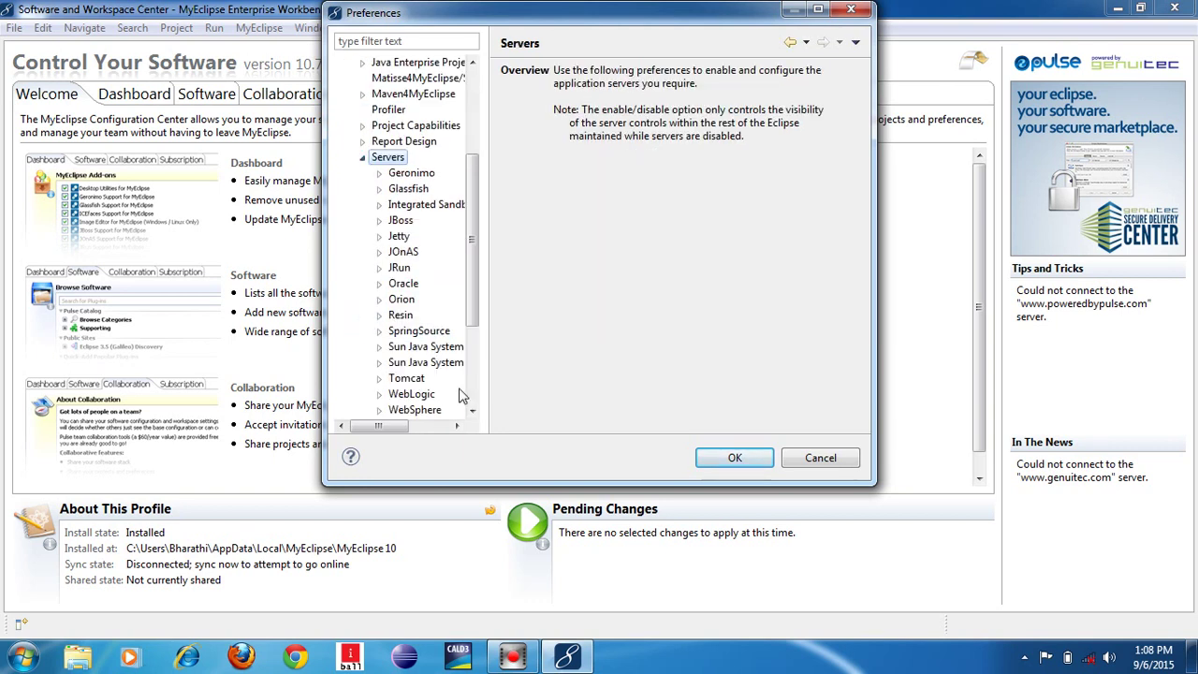
# Expand the JBoss server family and open the JBoss 4.x configuration page
pyautogui.click(471, 412)
pyautogui.click(471, 412)
pyautogui.click(471, 412)
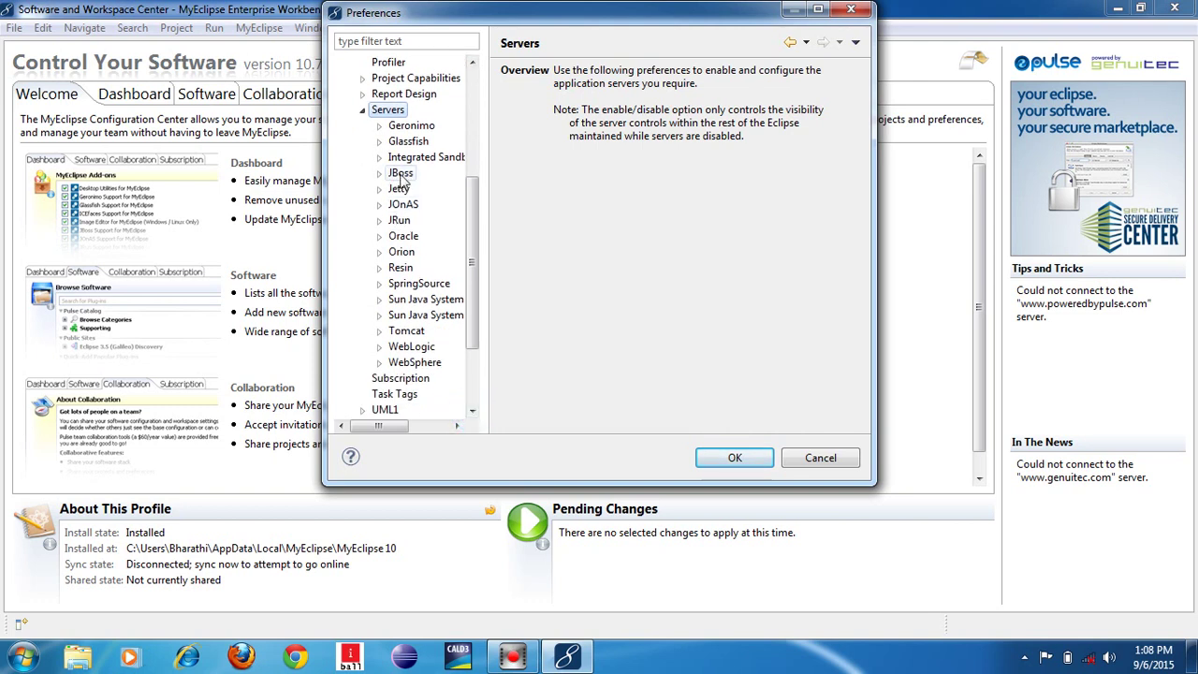
pyautogui.click(401, 175)
pyautogui.click(379, 174)
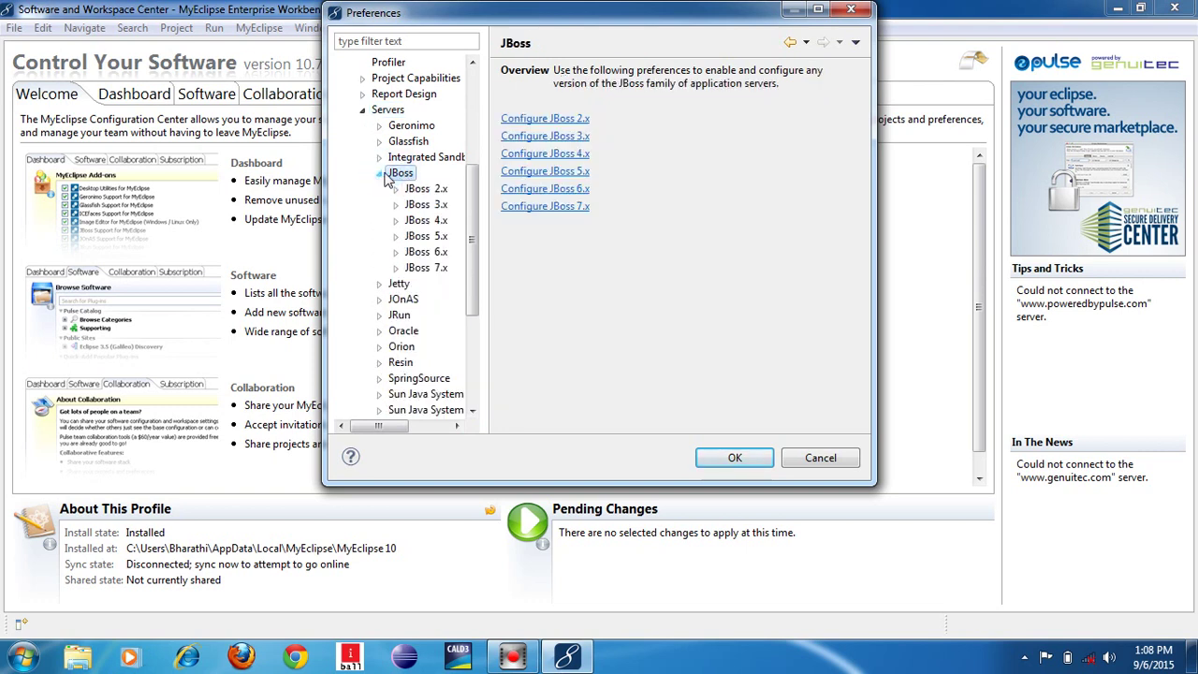
pyautogui.click(438, 221)
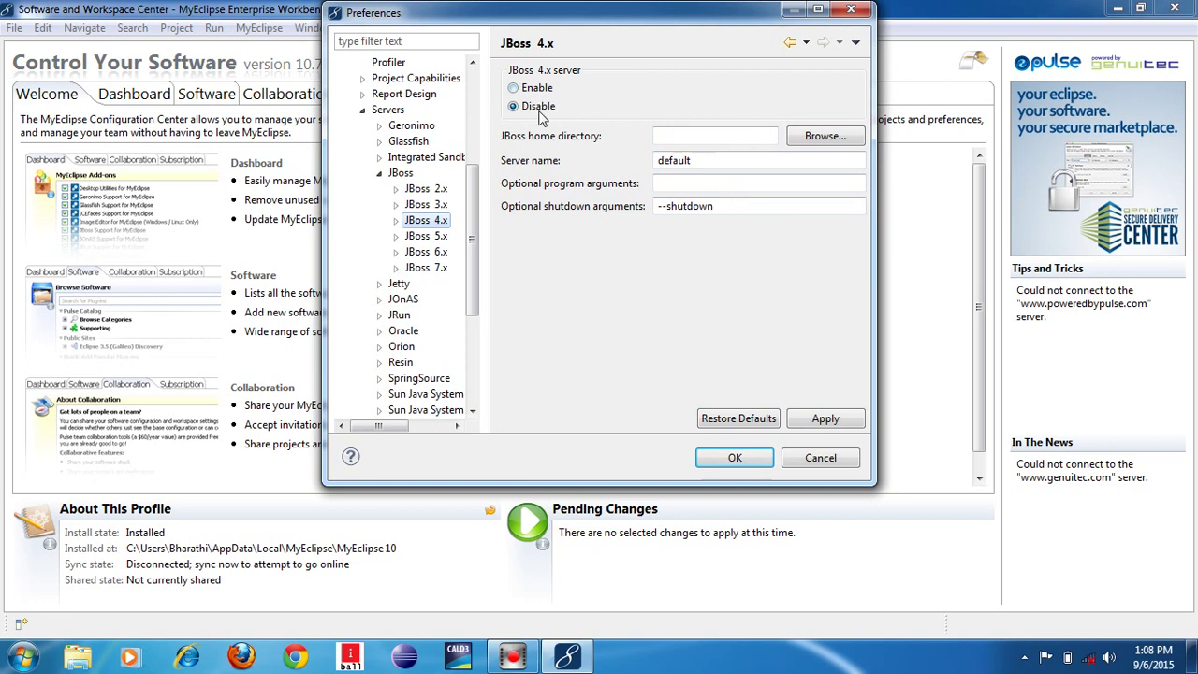
# Enable the JBoss 4.x server and set its home directory to the G:\jboss-4.0.5.GA folder
pyautogui.click(512, 88)
pyautogui.click(751, 134)
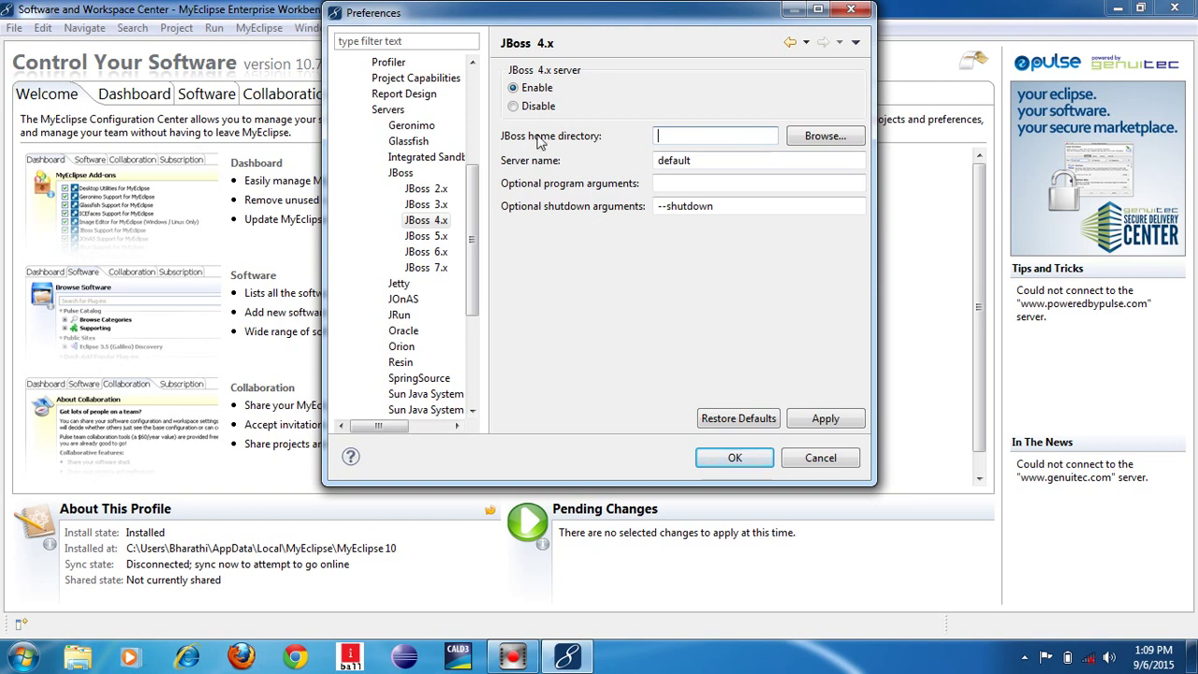
pyautogui.click(823, 138)
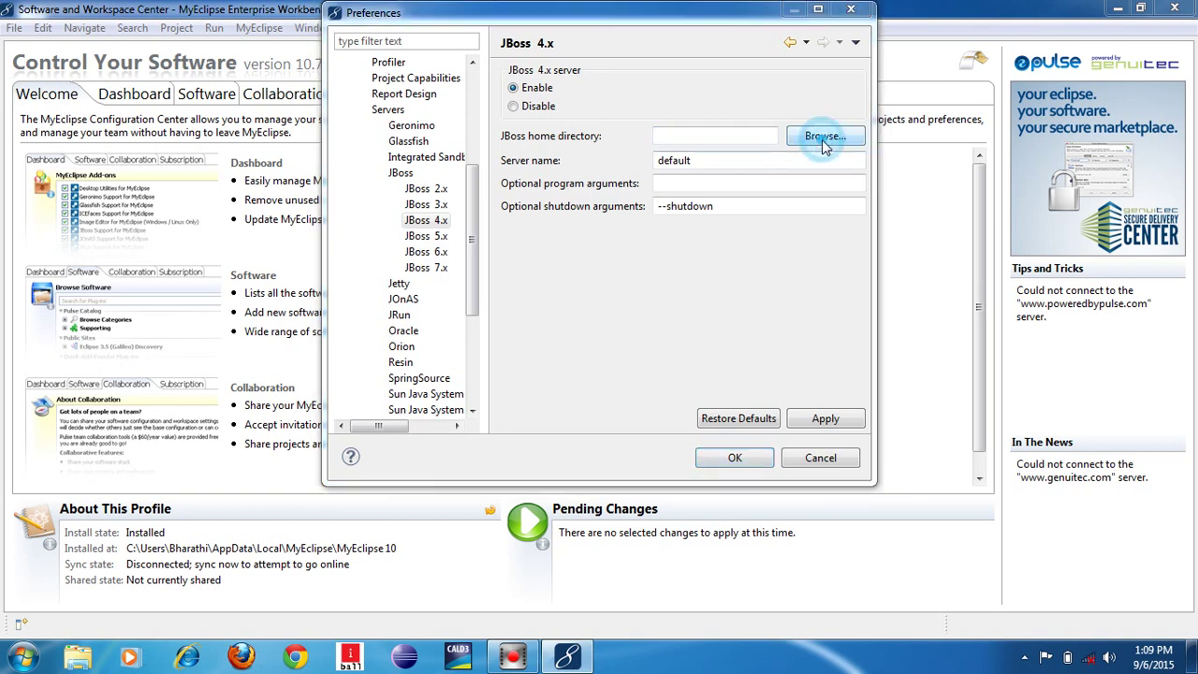
pyautogui.click(495, 318)
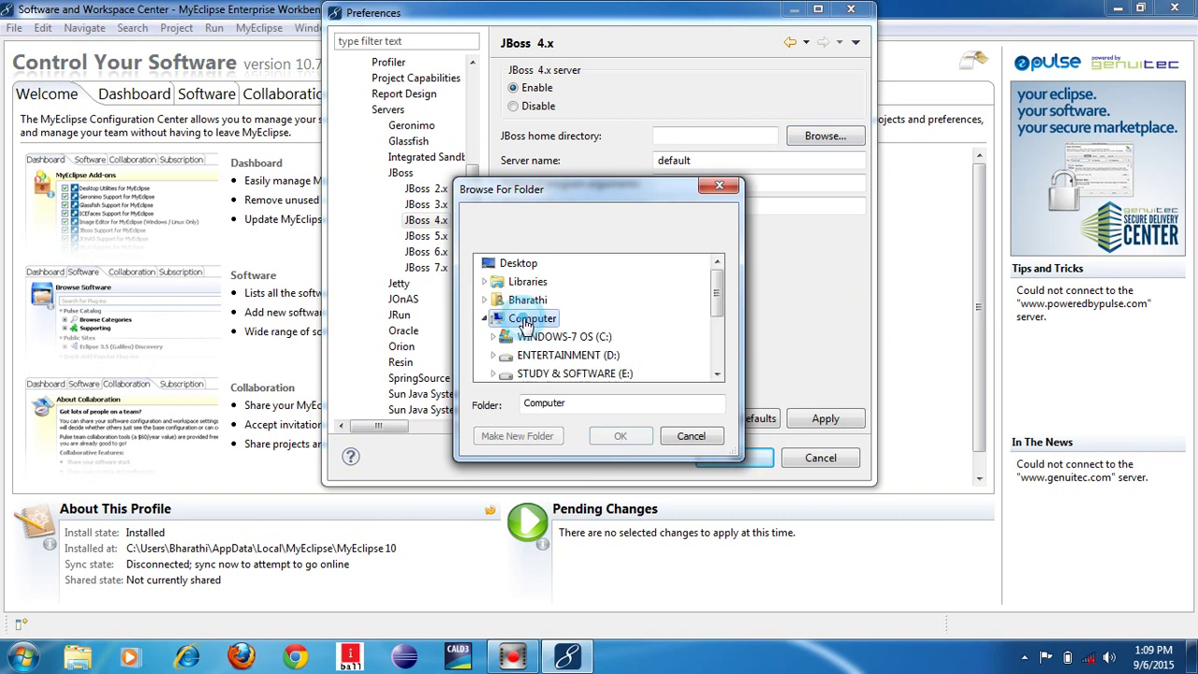
pyautogui.scroll(-5, 716, 374)
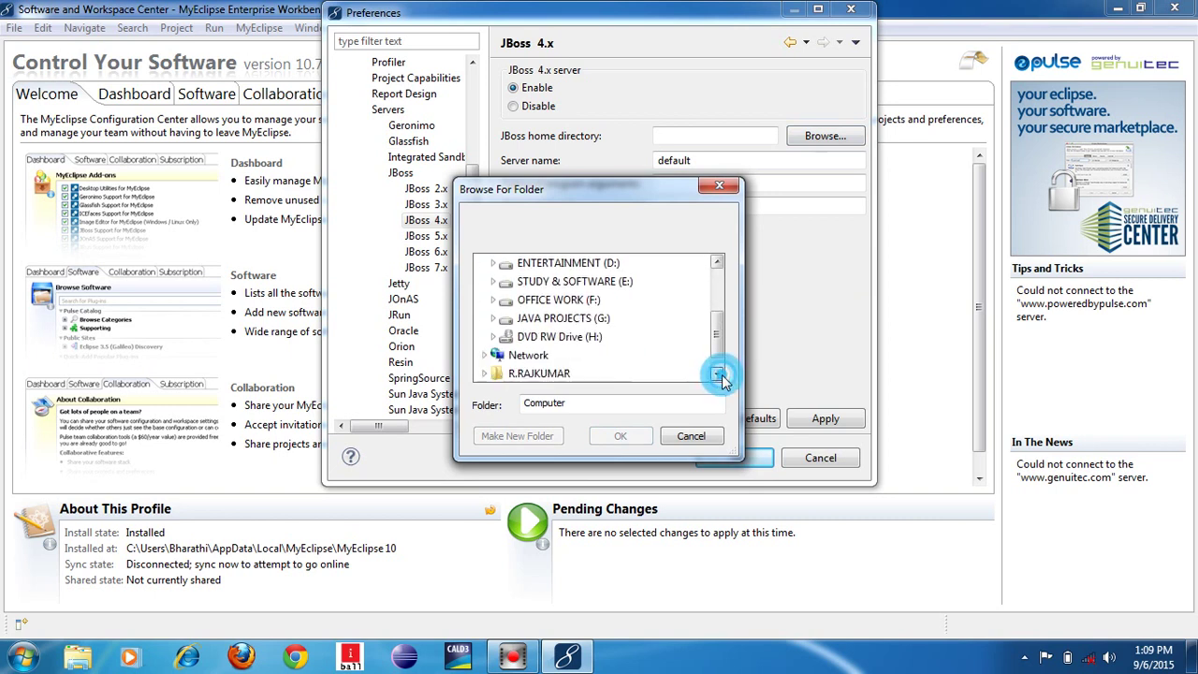
pyautogui.click(544, 319)
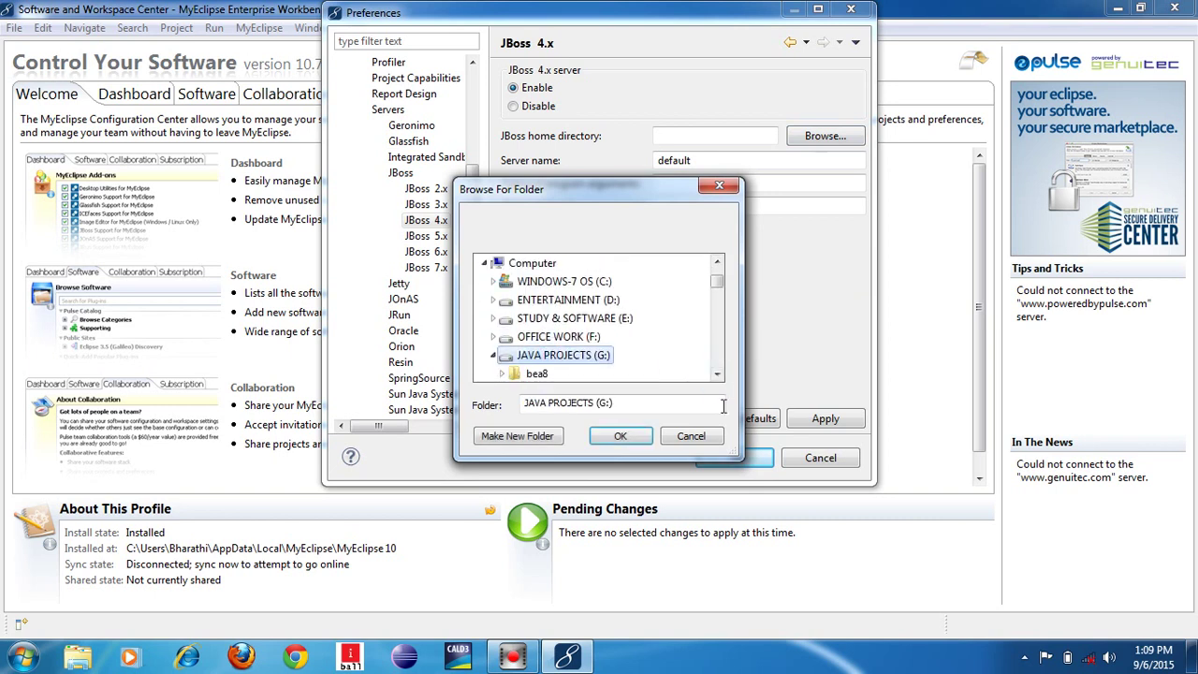
pyautogui.click(717, 374)
pyautogui.click(717, 374)
pyautogui.click(717, 374)
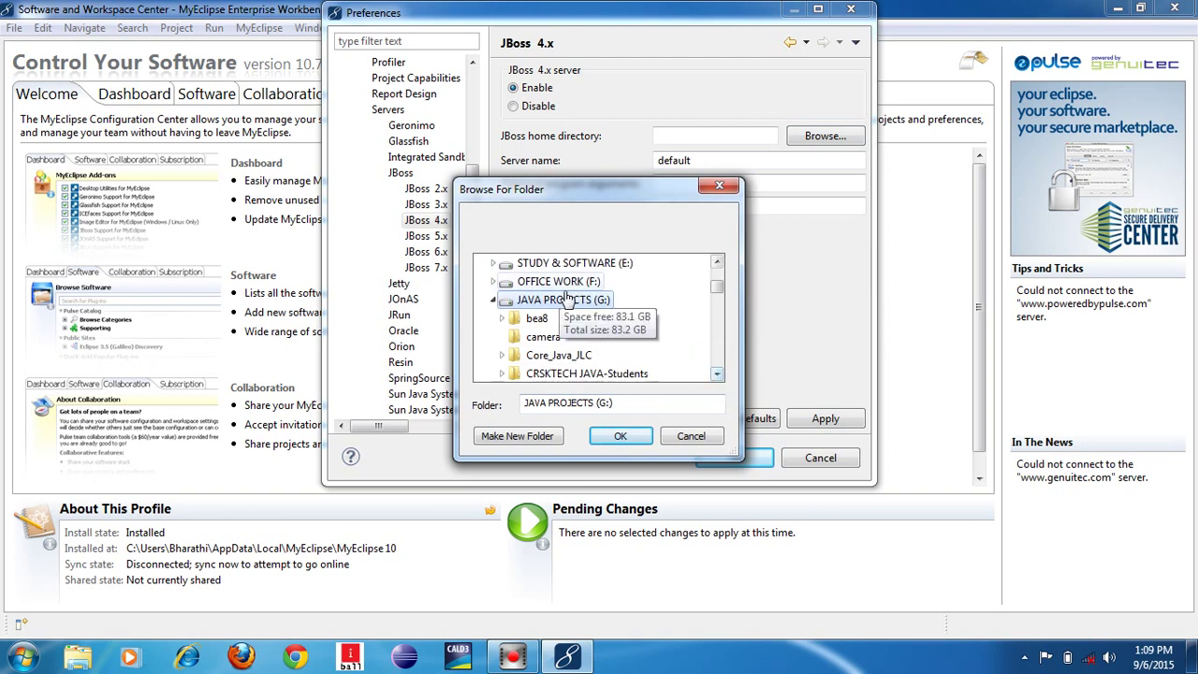
pyautogui.click(716, 376)
pyautogui.click(716, 376)
pyautogui.click(716, 375)
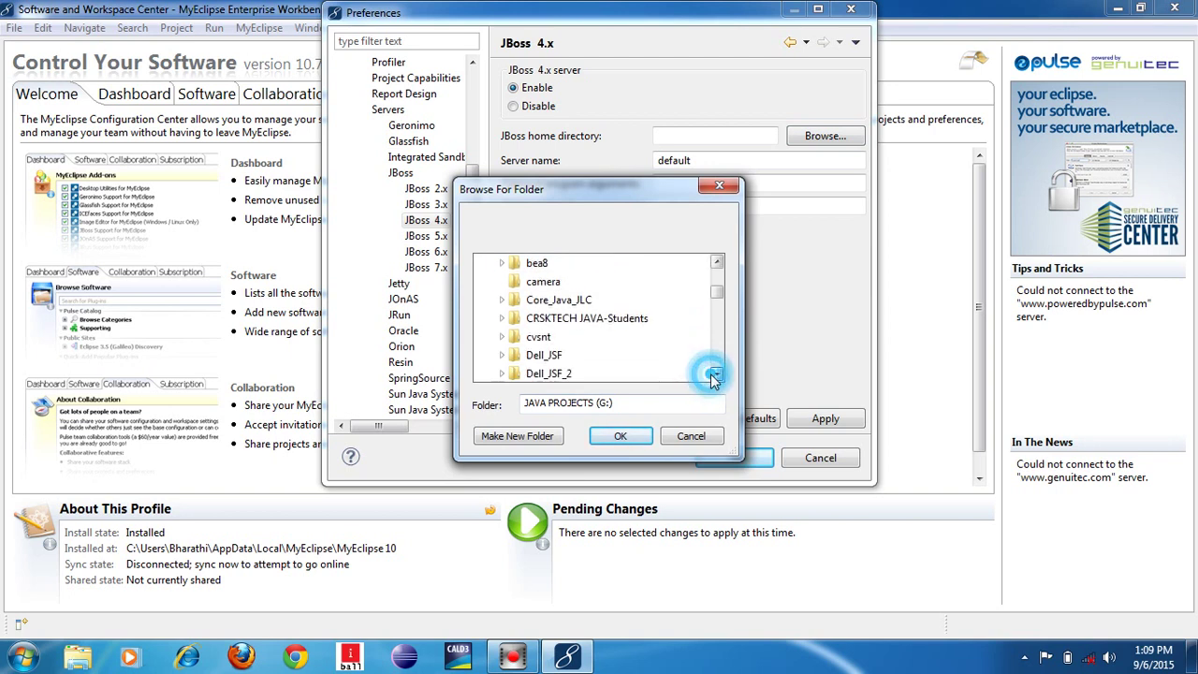
pyautogui.click(715, 375)
pyautogui.click(716, 376)
pyautogui.click(715, 375)
pyautogui.click(716, 376)
pyautogui.click(716, 375)
pyautogui.click(716, 375)
pyautogui.click(716, 375)
pyautogui.click(716, 375)
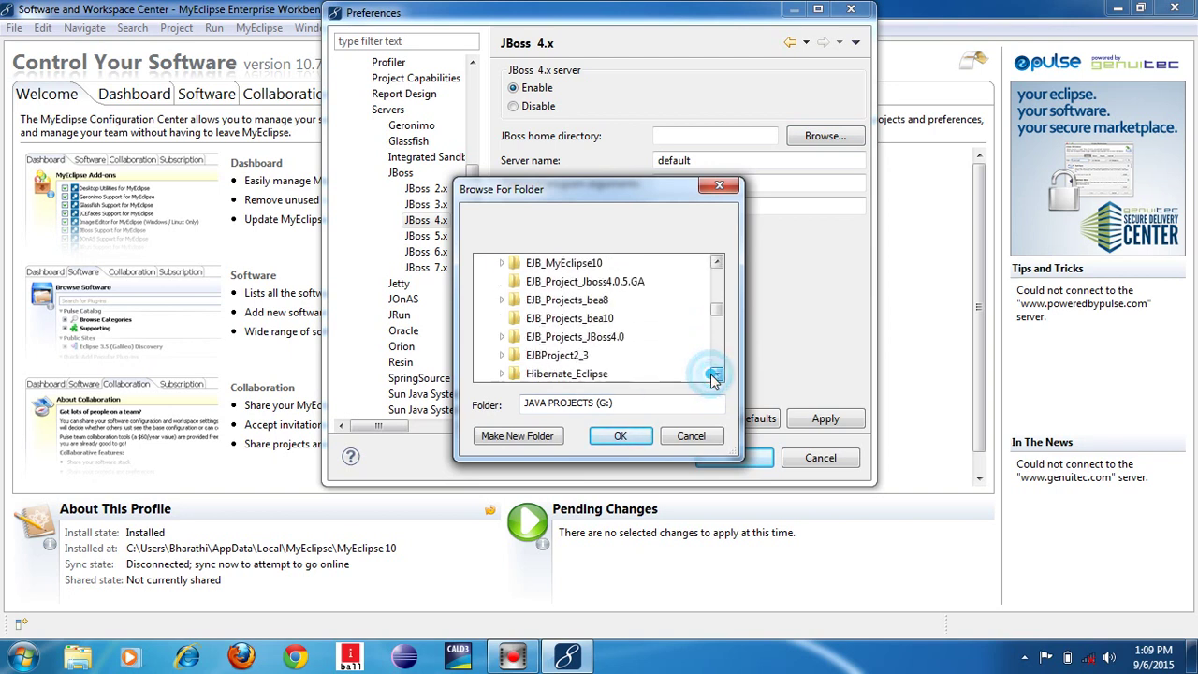
pyautogui.click(715, 375)
pyautogui.click(716, 375)
pyautogui.click(716, 375)
pyautogui.click(716, 375)
pyautogui.click(716, 375)
pyautogui.click(716, 375)
pyautogui.click(715, 375)
pyautogui.click(716, 375)
pyautogui.click(716, 375)
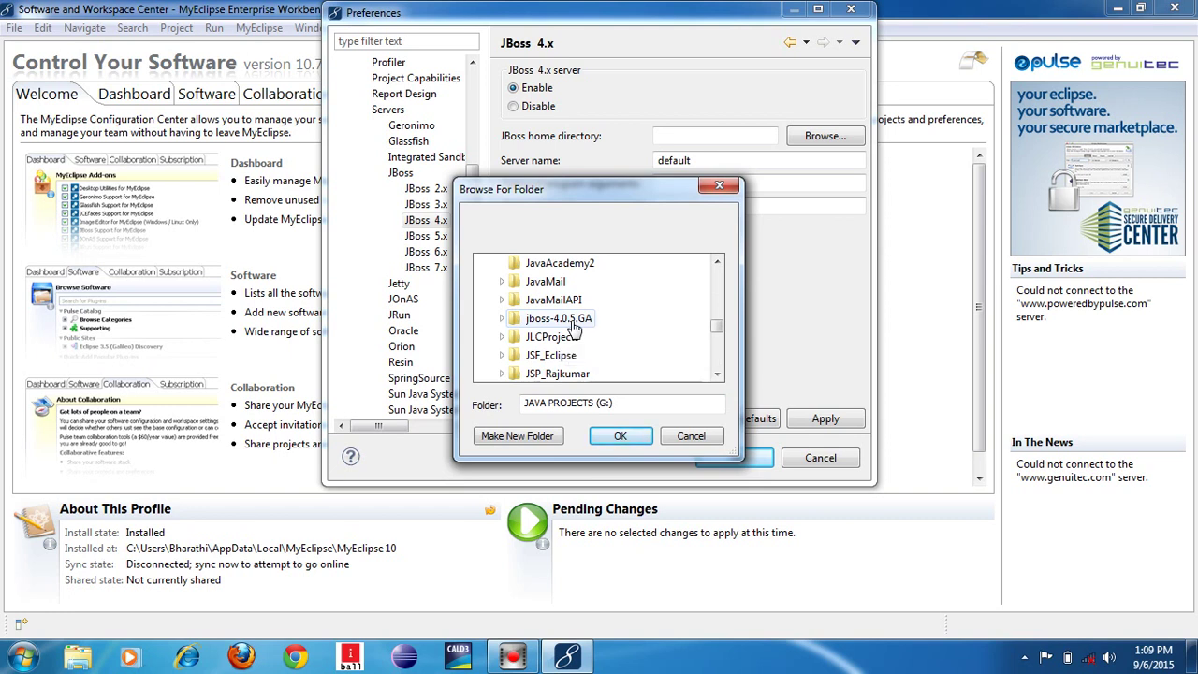
pyautogui.click(541, 323)
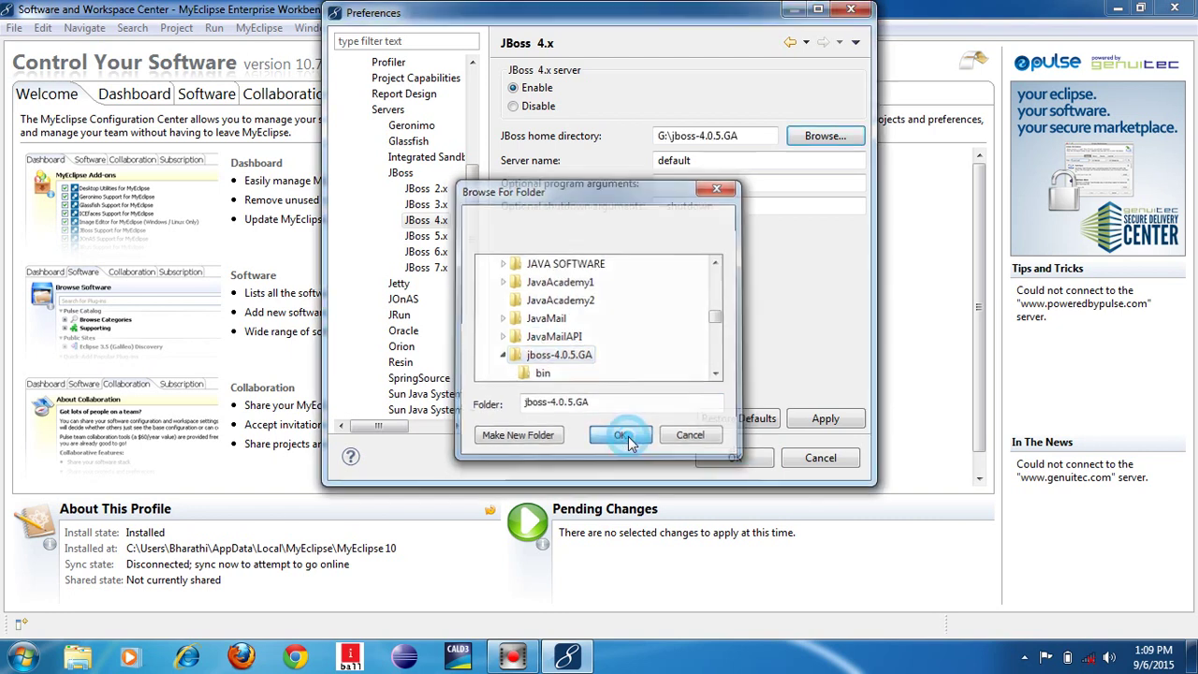
pyautogui.click(622, 437)
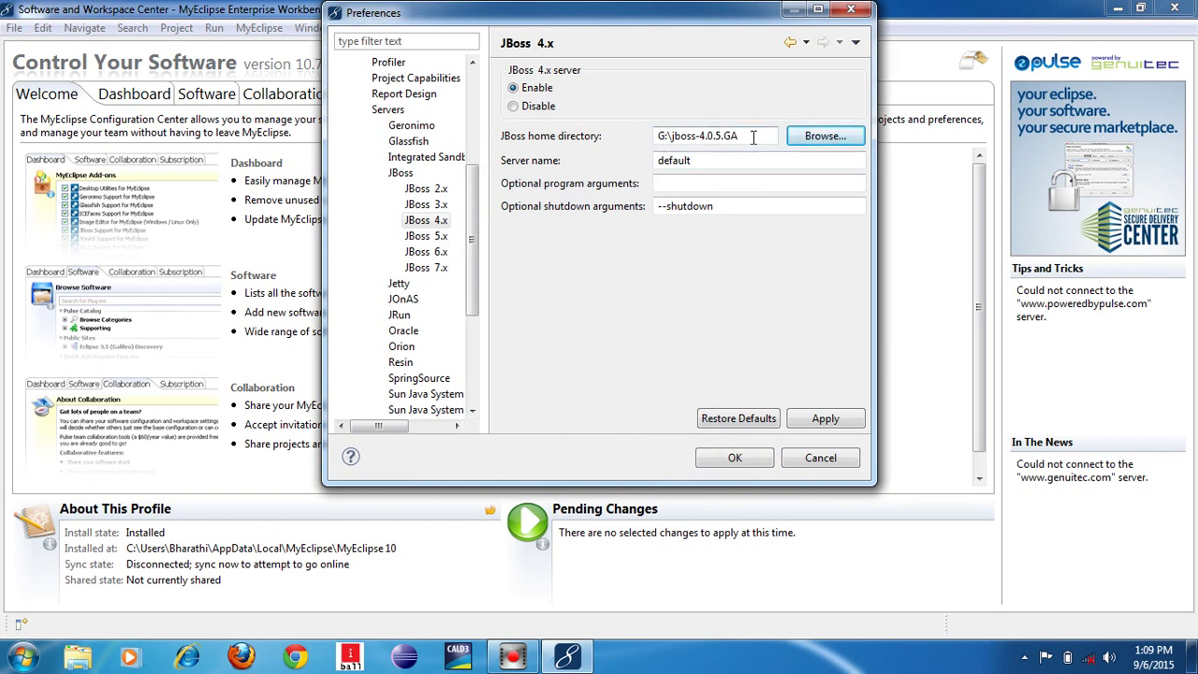
pyautogui.moveTo(740, 138); pyautogui.dragTo(655, 150)
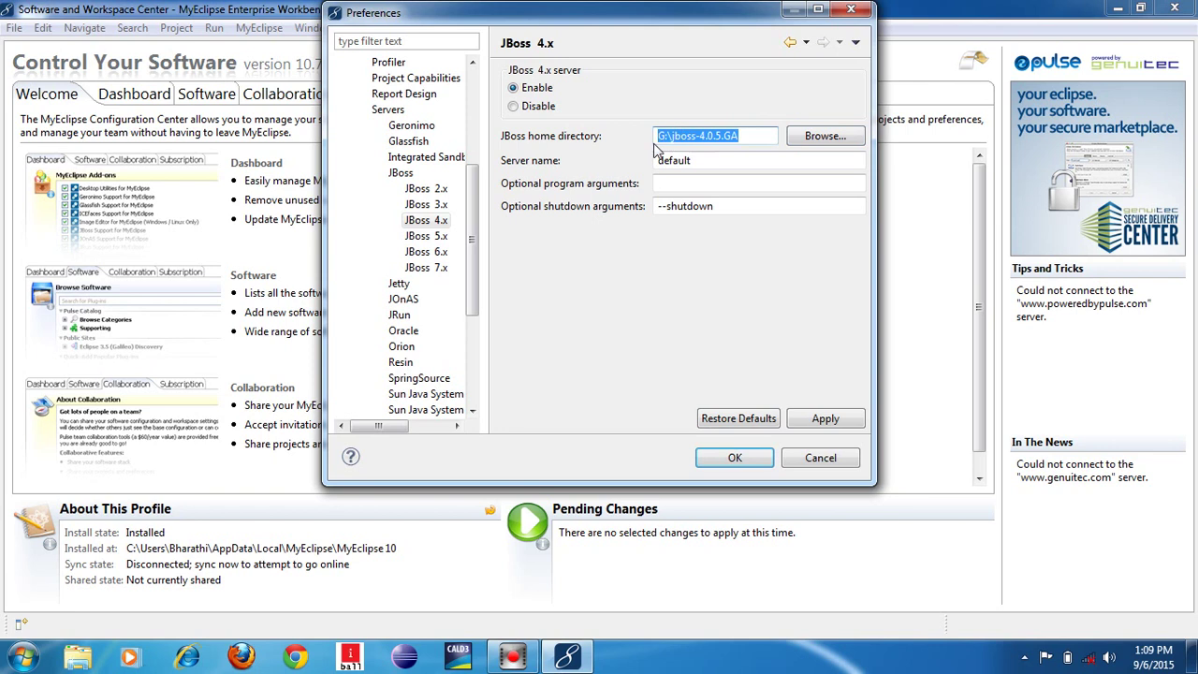
pyautogui.click(733, 161)
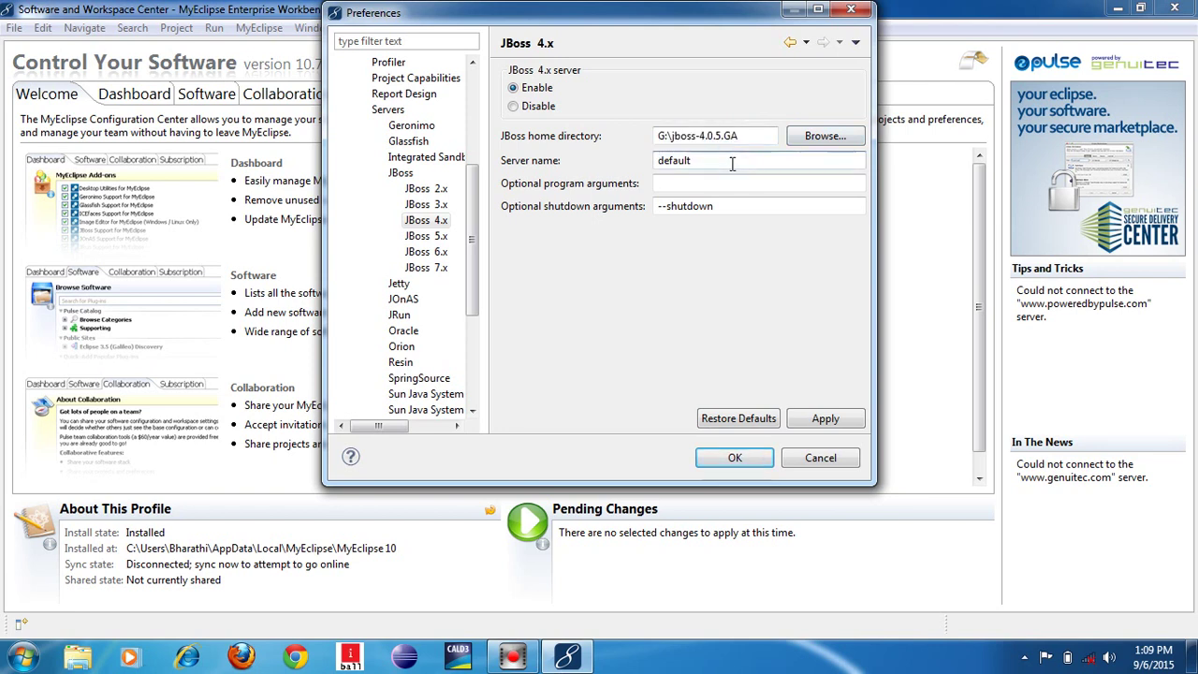
# Replace the JBoss 4.x server name with crsktech and apply the change
pyautogui.press('BackSpace')
pyautogui.press('BackSpace')
pyautogui.press('BackSpace')
pyautogui.press('BackSpace')
pyautogui.press('BackSpace')
pyautogui.press('BackSpace')
pyautogui.write('crsktec')
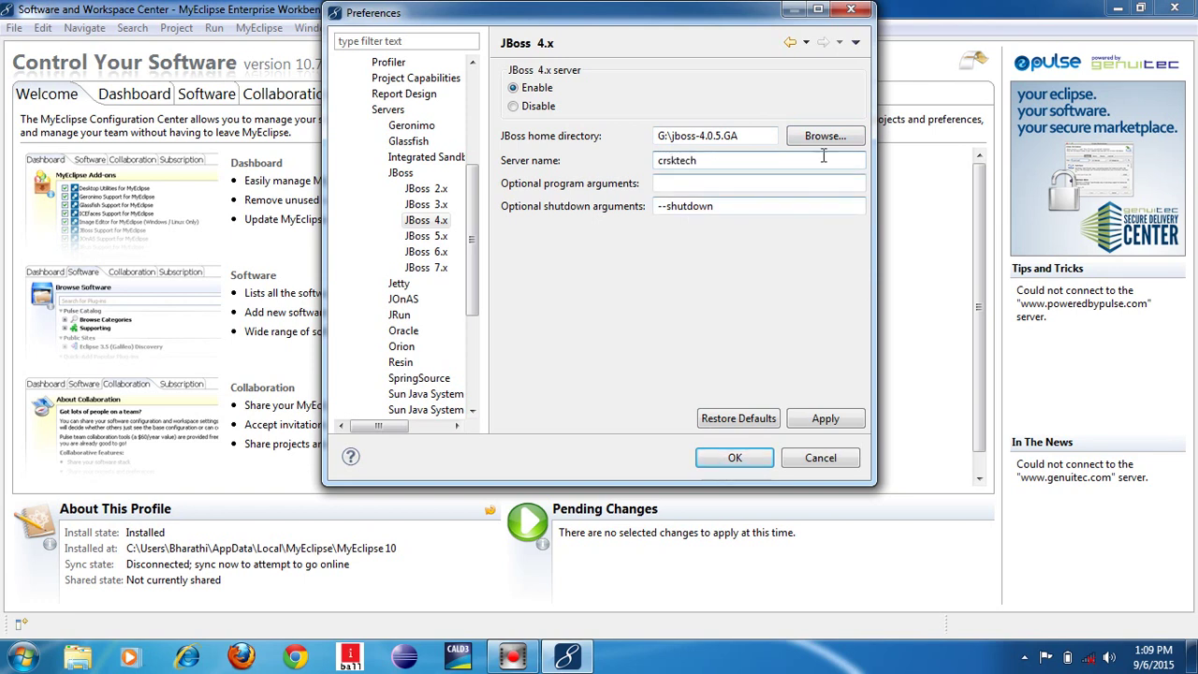
pyautogui.click(825, 419)
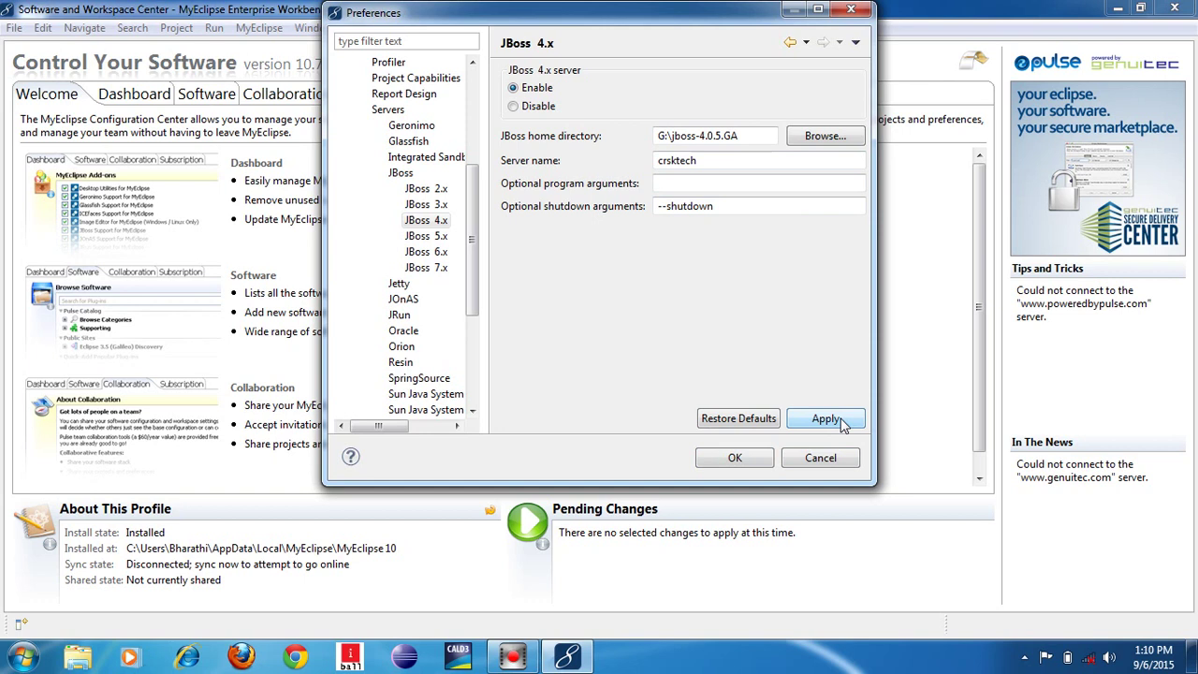
# Open the JDK settings under JBoss 4.x and check which JDK names are offered
pyautogui.click(418, 221)
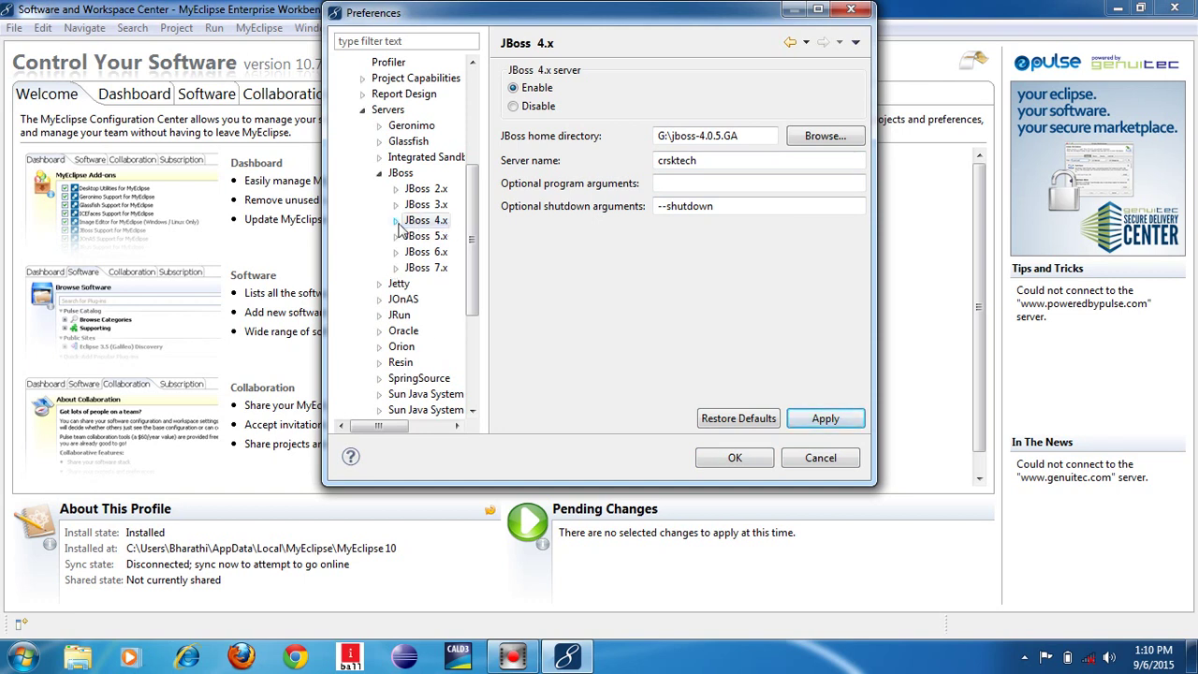
pyautogui.click(395, 222)
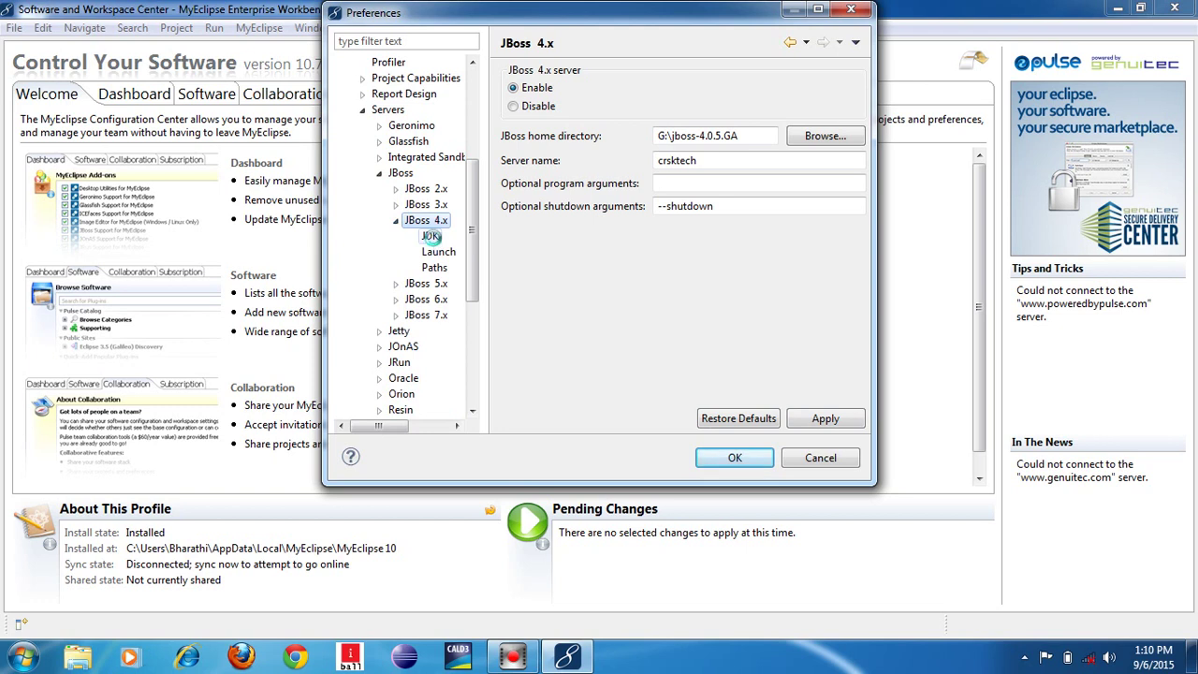
pyautogui.click(430, 235)
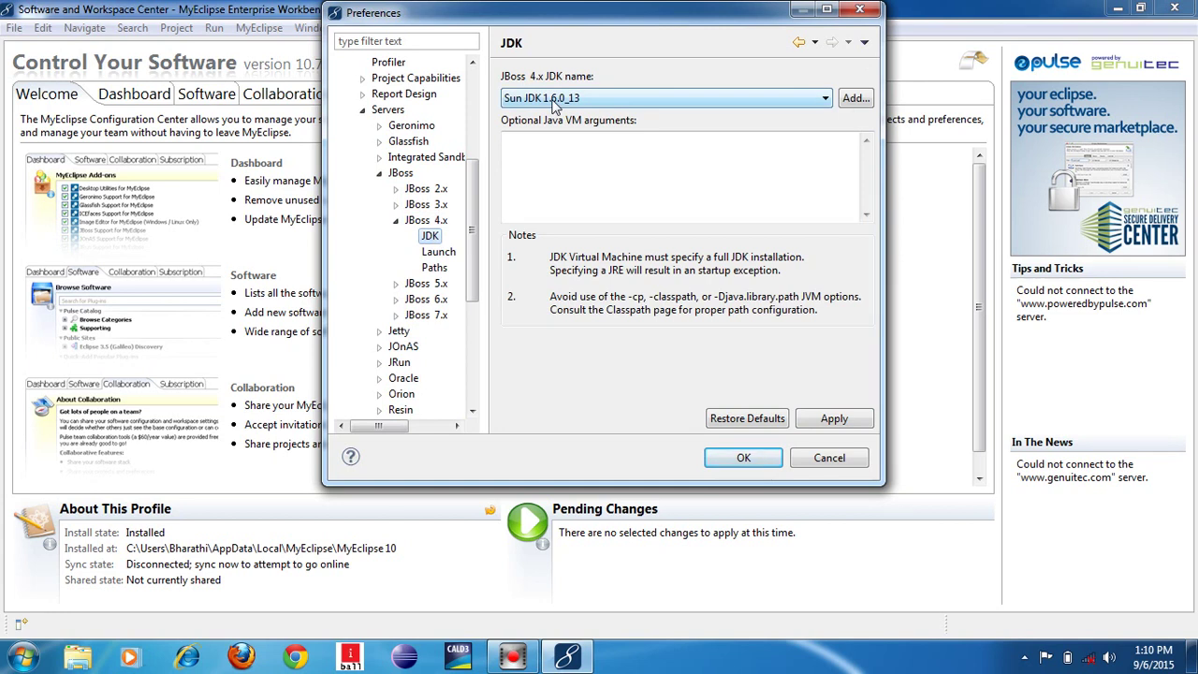
pyautogui.click(641, 98)
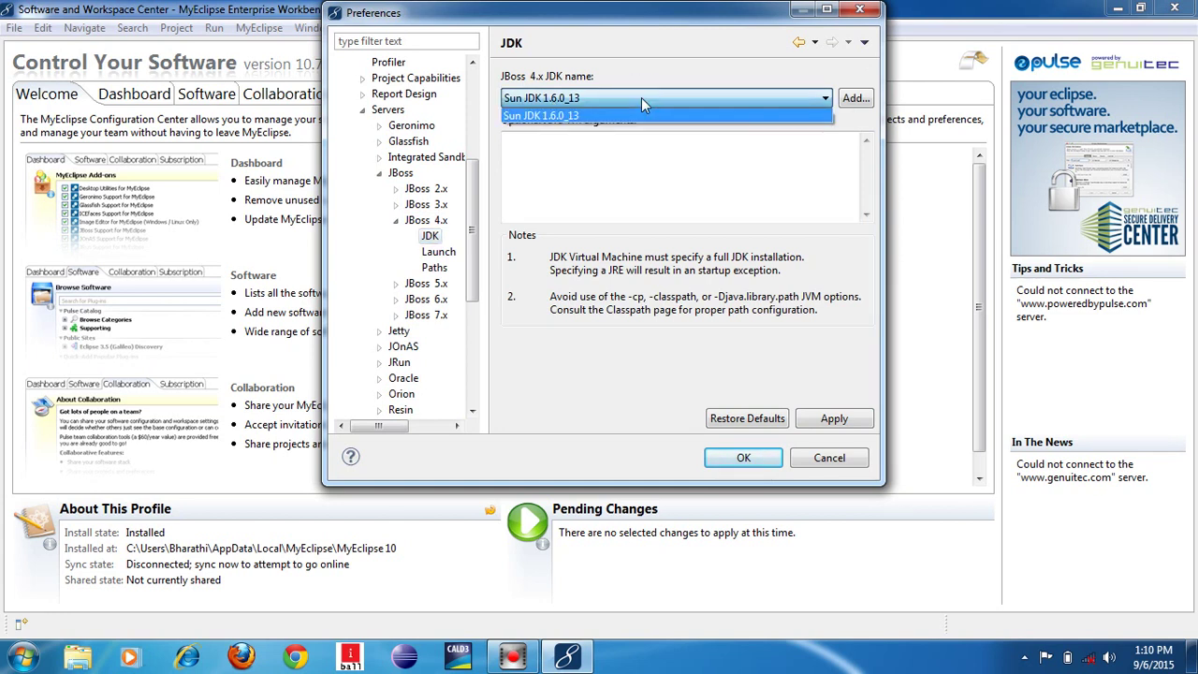
pyautogui.click(588, 99)
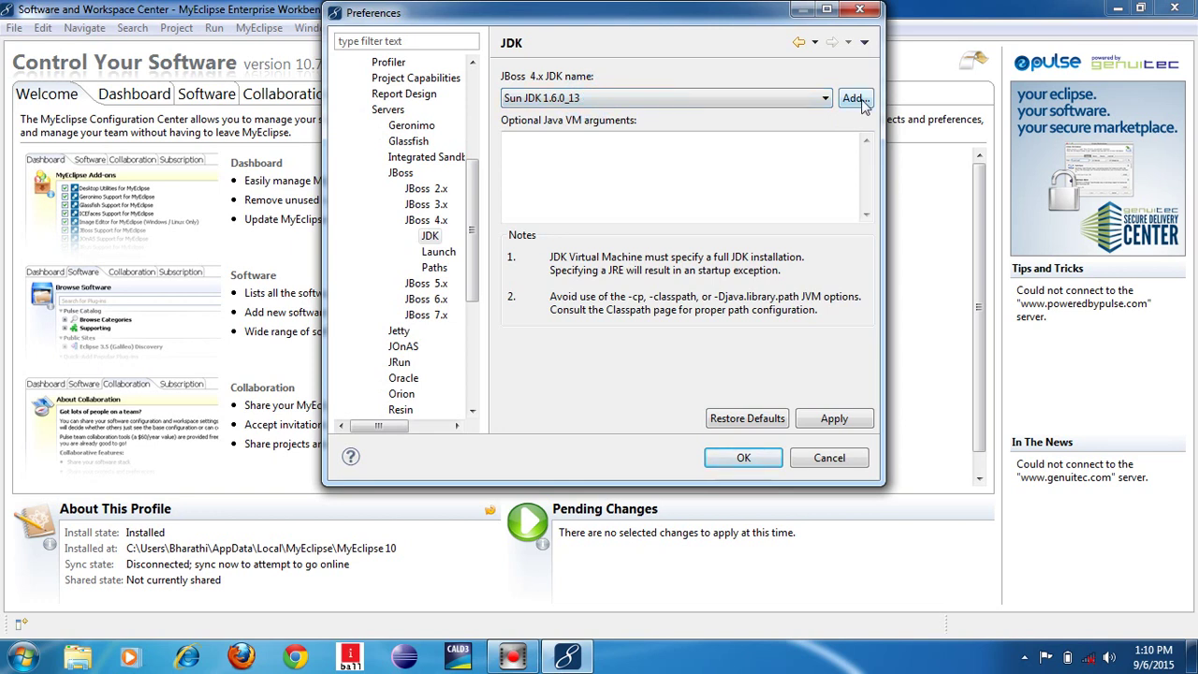
pyautogui.click(556, 103)
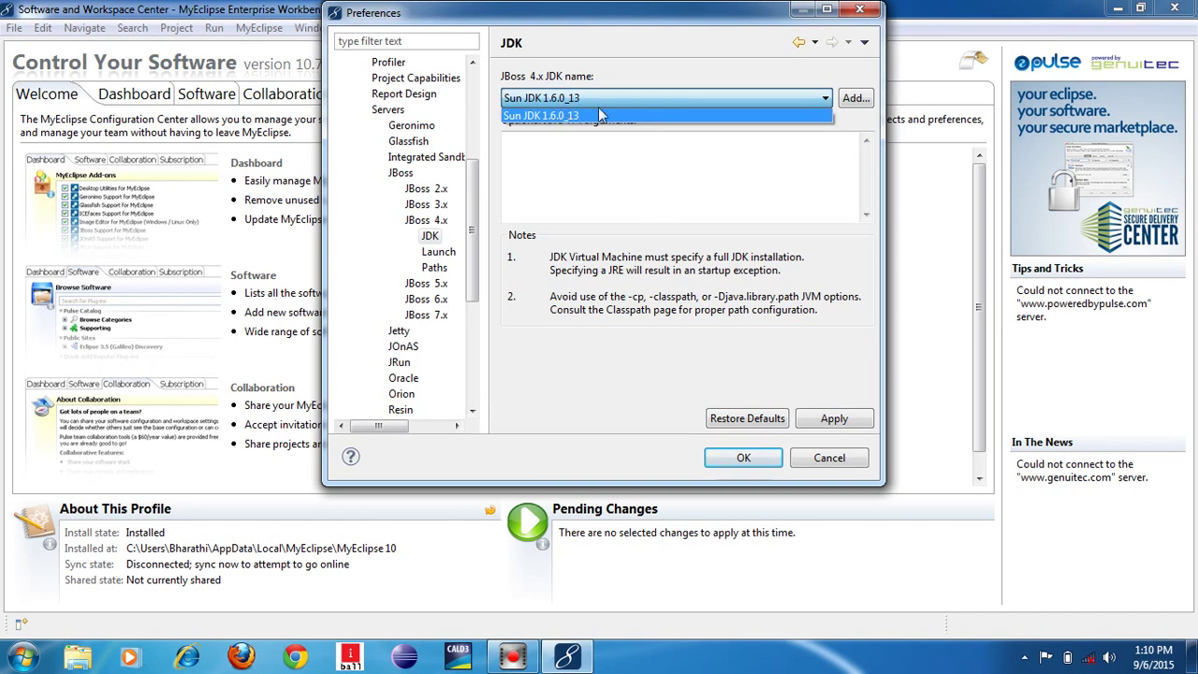
pyautogui.click(614, 171)
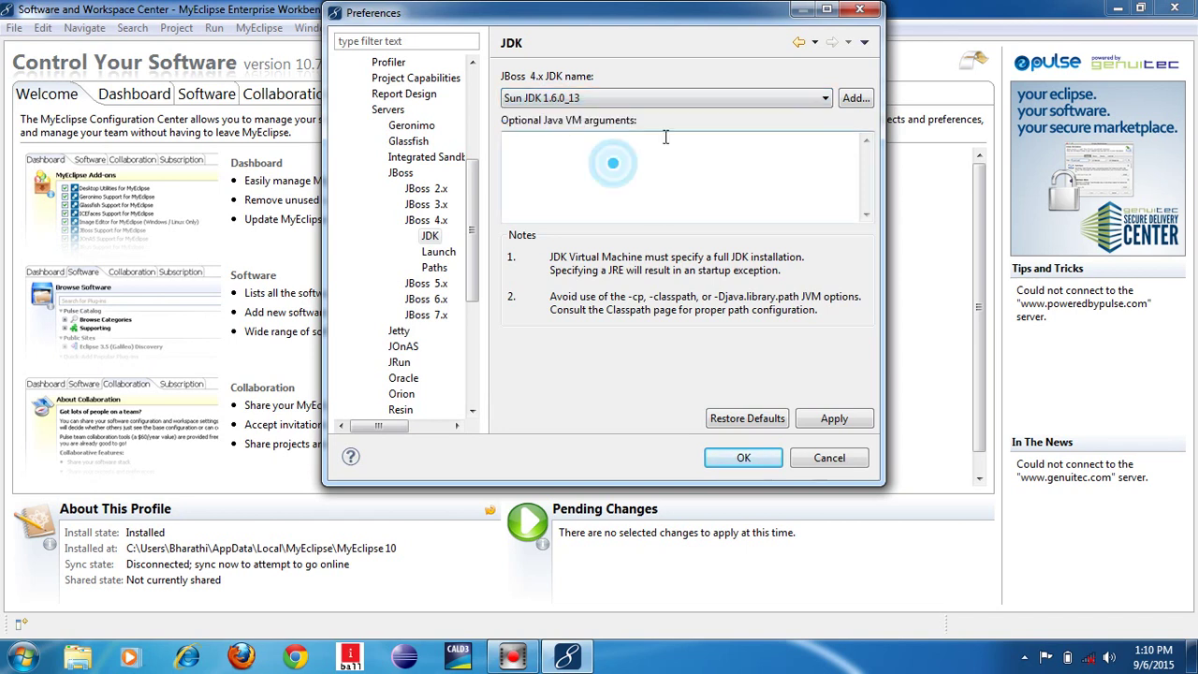
# Start adding a JDK for JBoss 4.x and browse for its JRE home on the JAVA PROJECTS (G:) drive
pyautogui.click(854, 98)
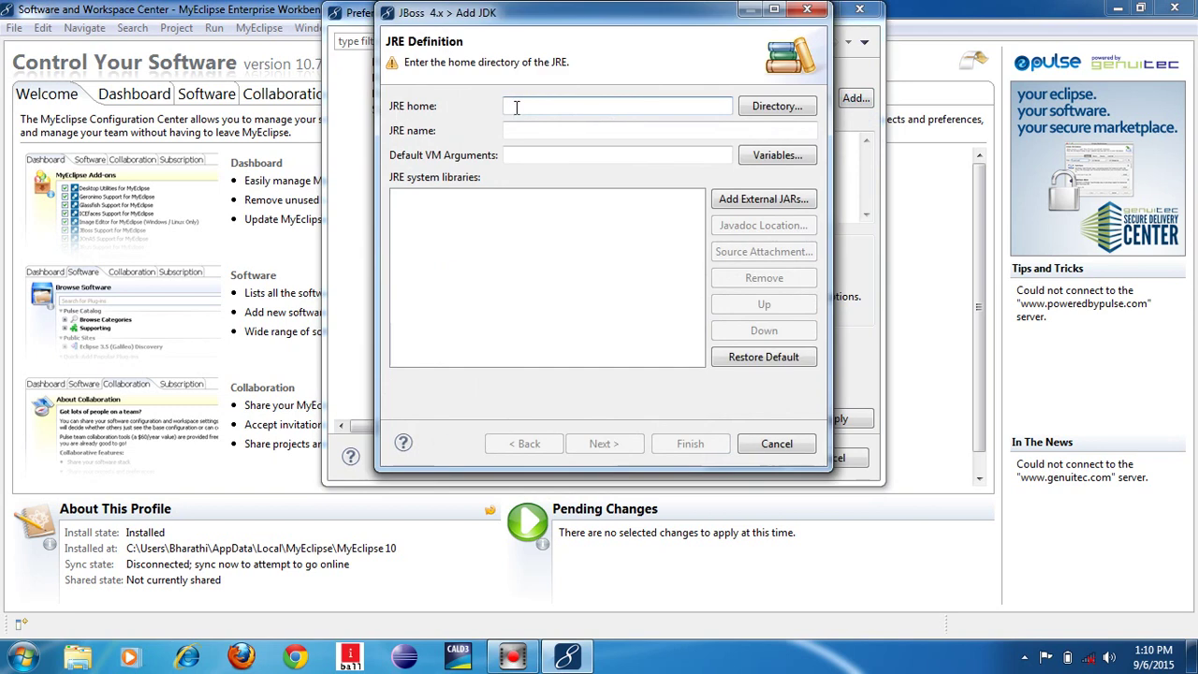
pyautogui.click(763, 108)
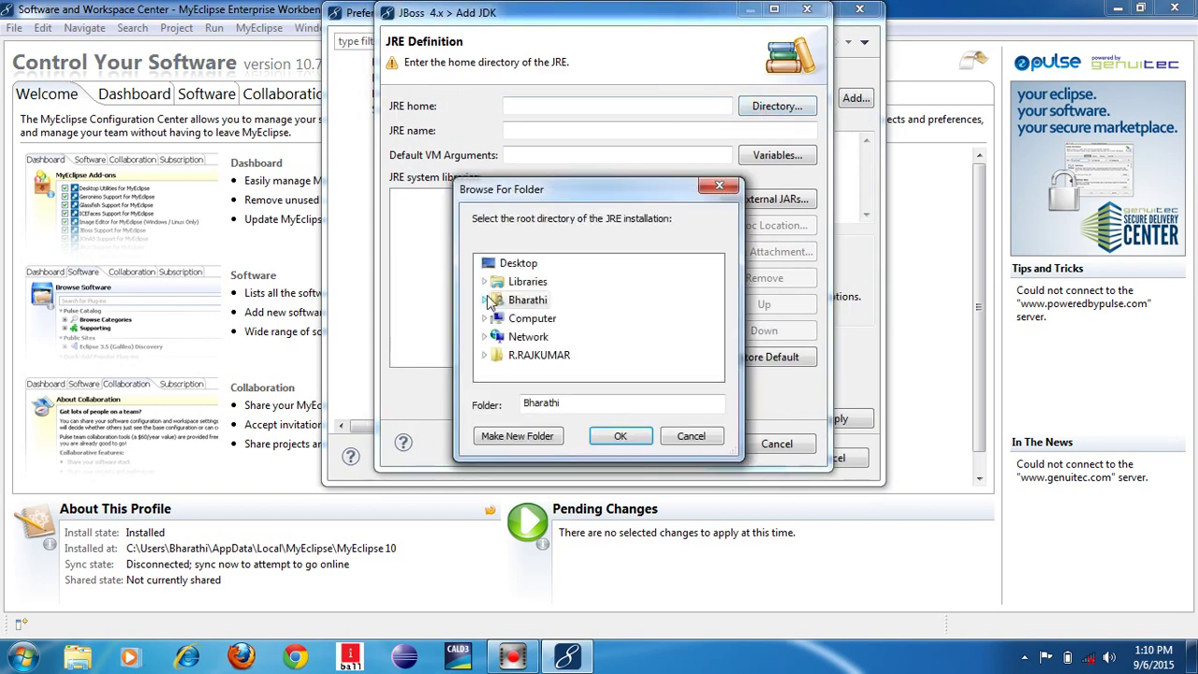
pyautogui.doubleClick(541, 323)
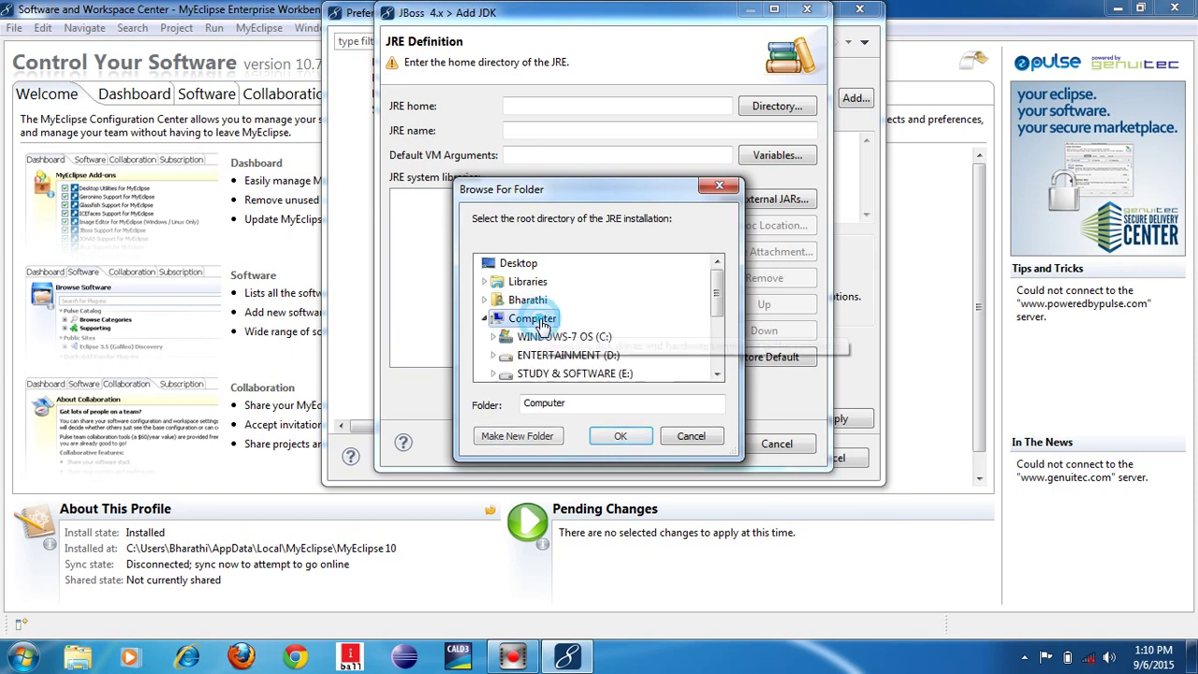
pyautogui.click(717, 374)
pyautogui.click(717, 375)
pyautogui.click(716, 374)
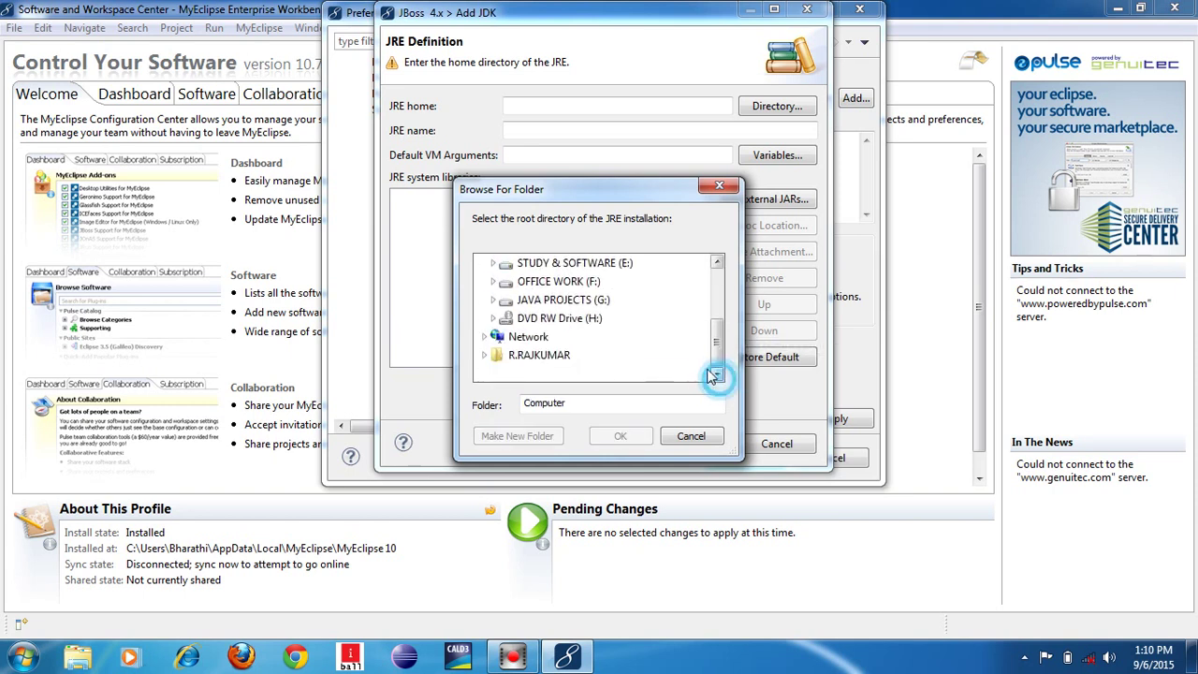
pyautogui.click(492, 300)
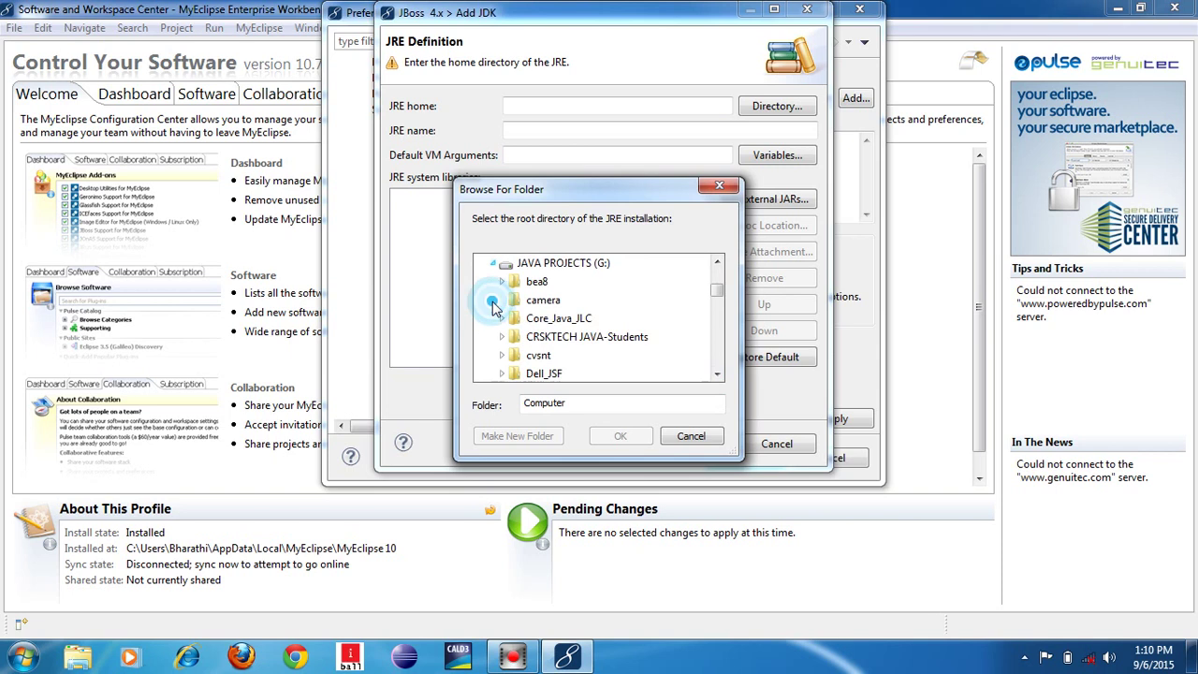
# Find the jboss-4.0.5.GA folder on drive G and expand it in the JRE directory browser
pyautogui.click(717, 375)
pyautogui.click(717, 375)
pyautogui.click(717, 374)
pyautogui.scroll(-3, 581, 318)
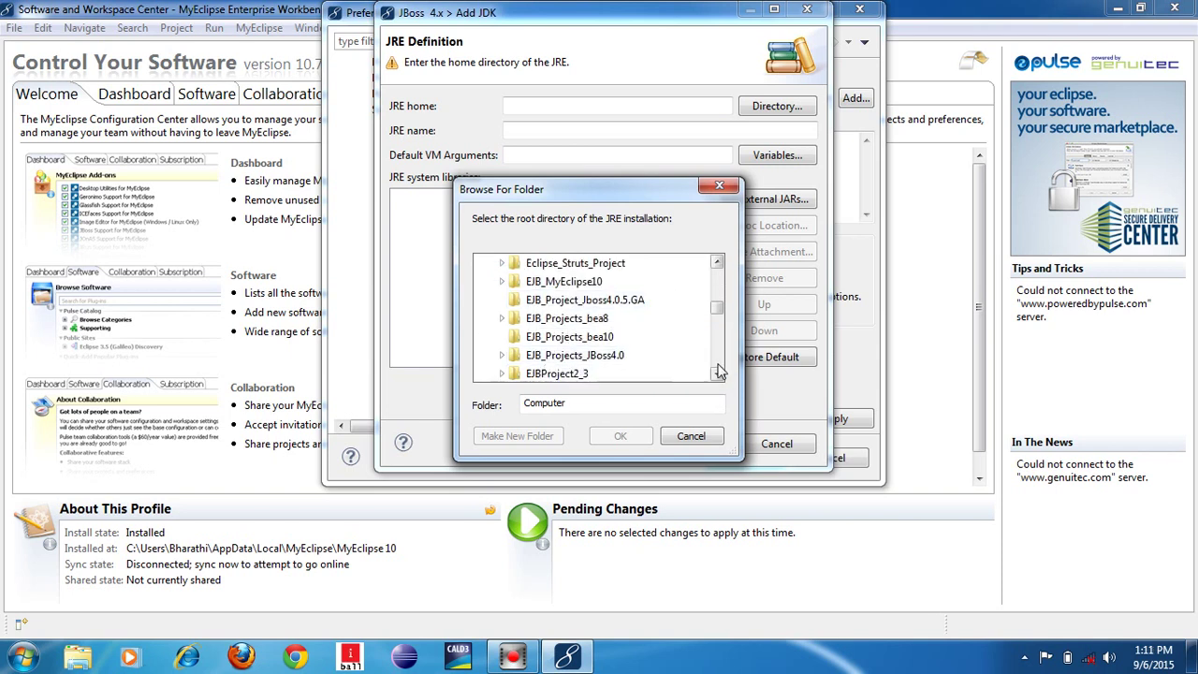
pyautogui.click(716, 374)
pyautogui.click(717, 375)
pyautogui.click(717, 375)
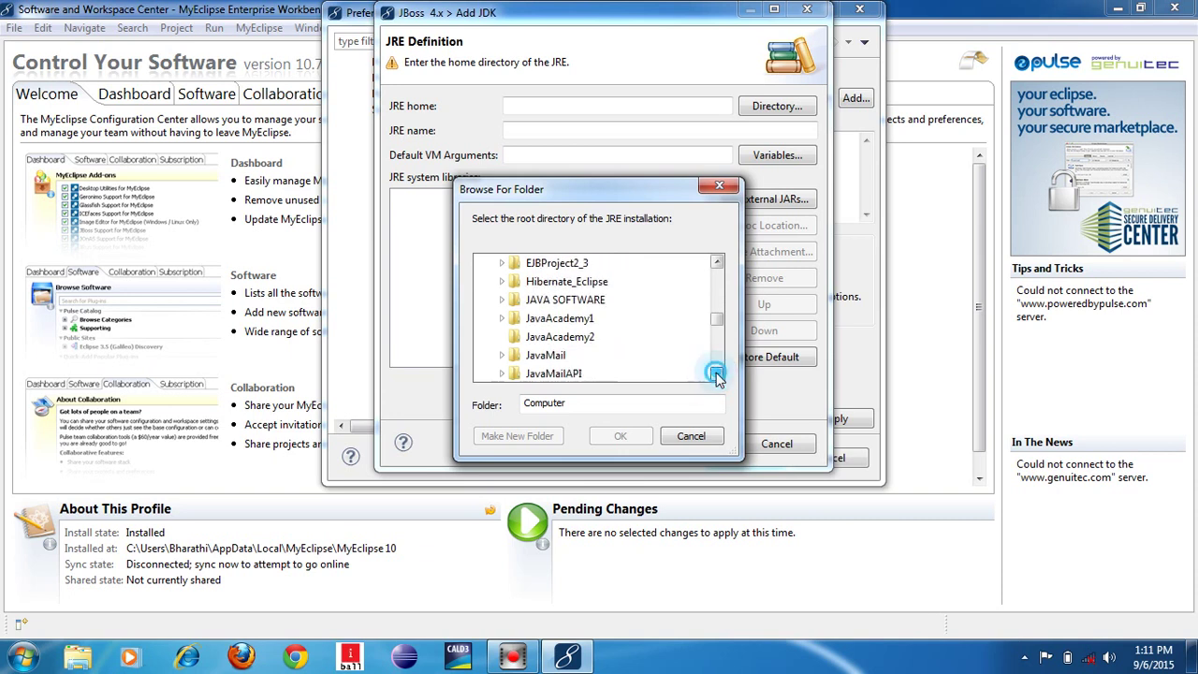
pyautogui.click(717, 374)
pyautogui.click(716, 374)
pyautogui.click(717, 374)
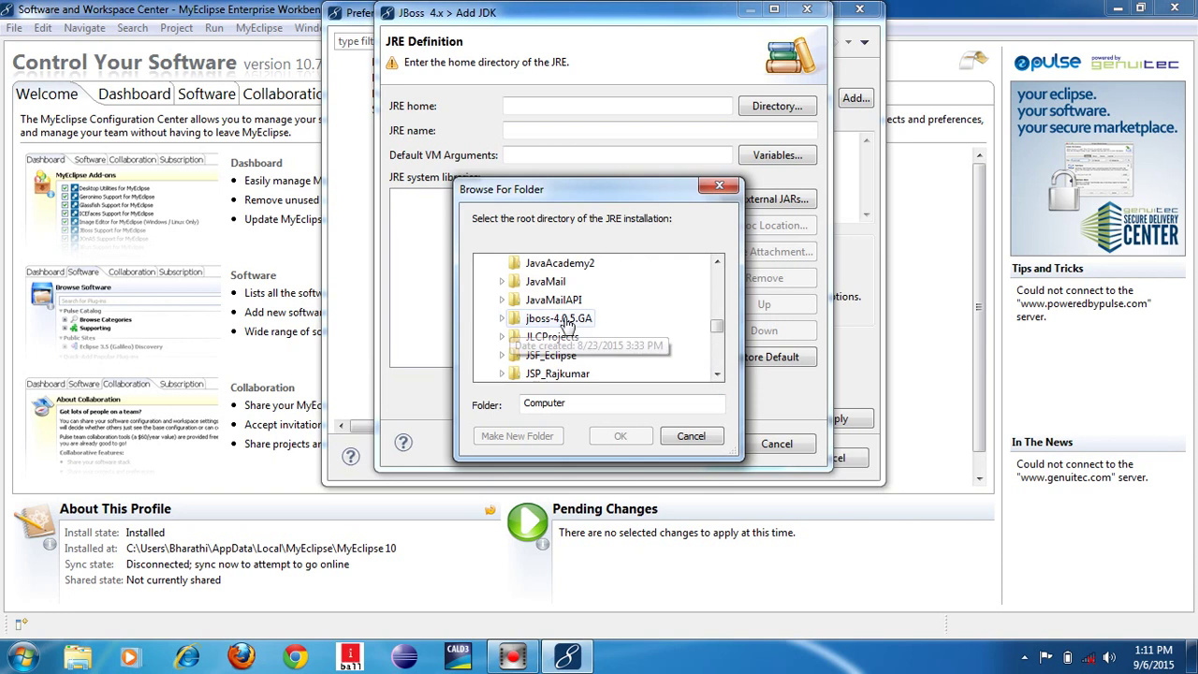
pyautogui.click(501, 319)
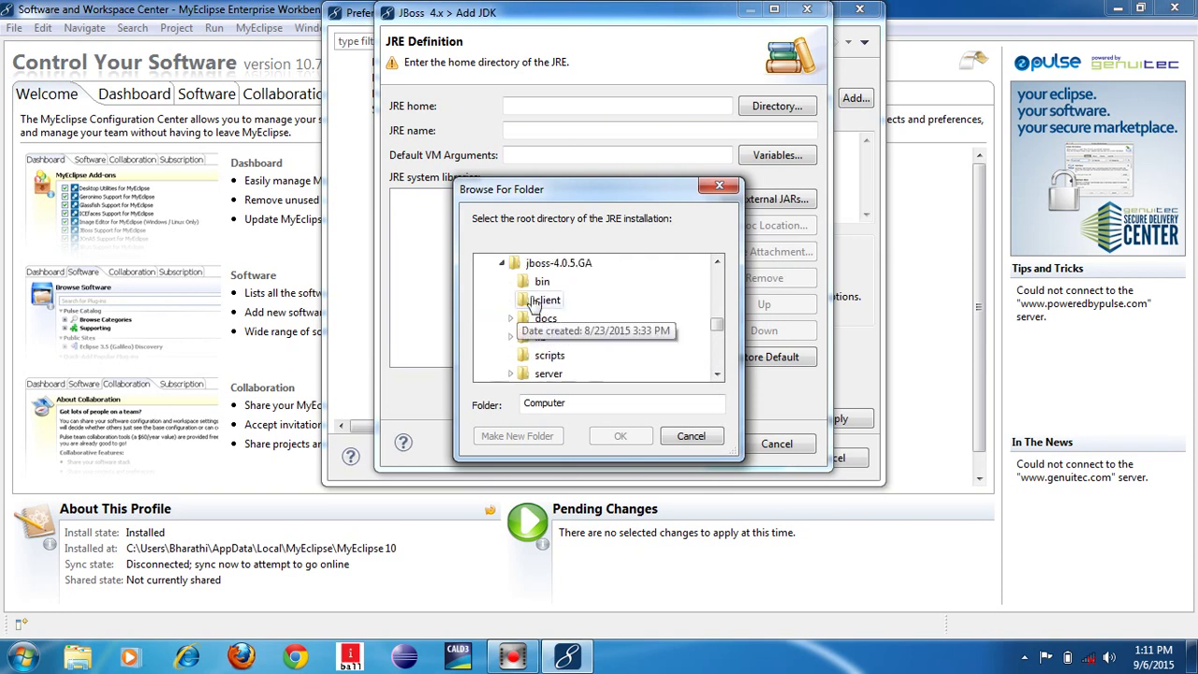
# Look over the jboss-4.0.5.GA subfolders and select its bin folder as the JRE root directory
pyautogui.click(717, 374)
pyautogui.click(717, 374)
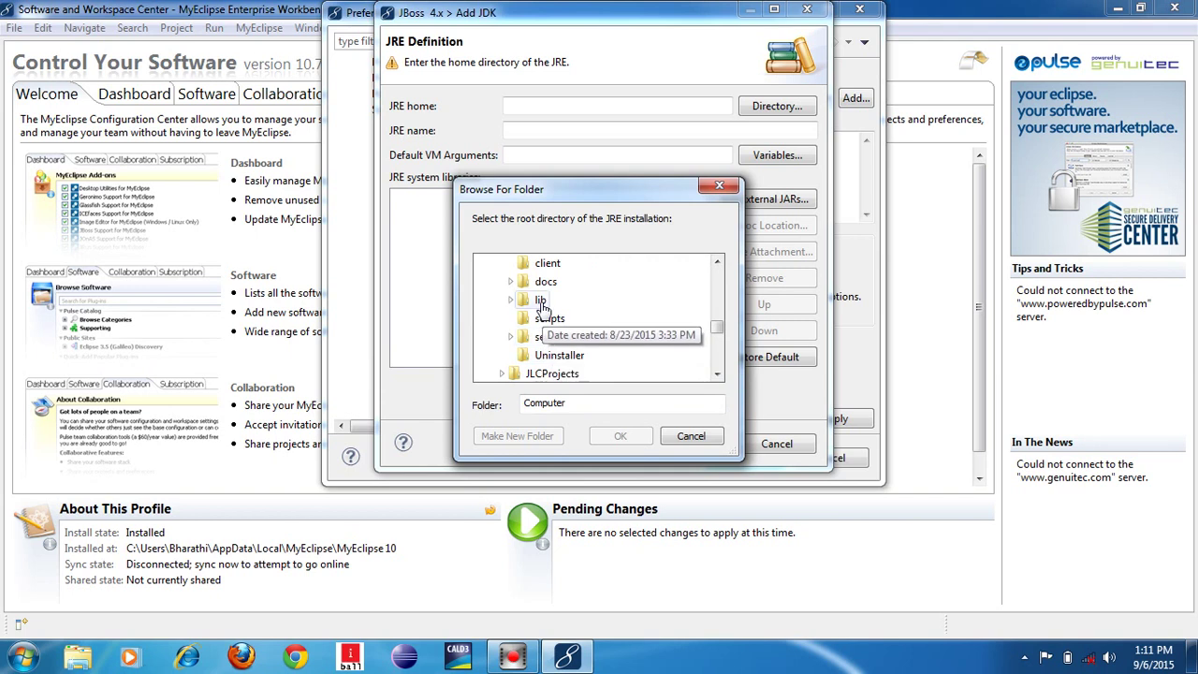
pyautogui.click(717, 262)
pyautogui.click(717, 262)
pyautogui.click(716, 262)
pyautogui.click(717, 262)
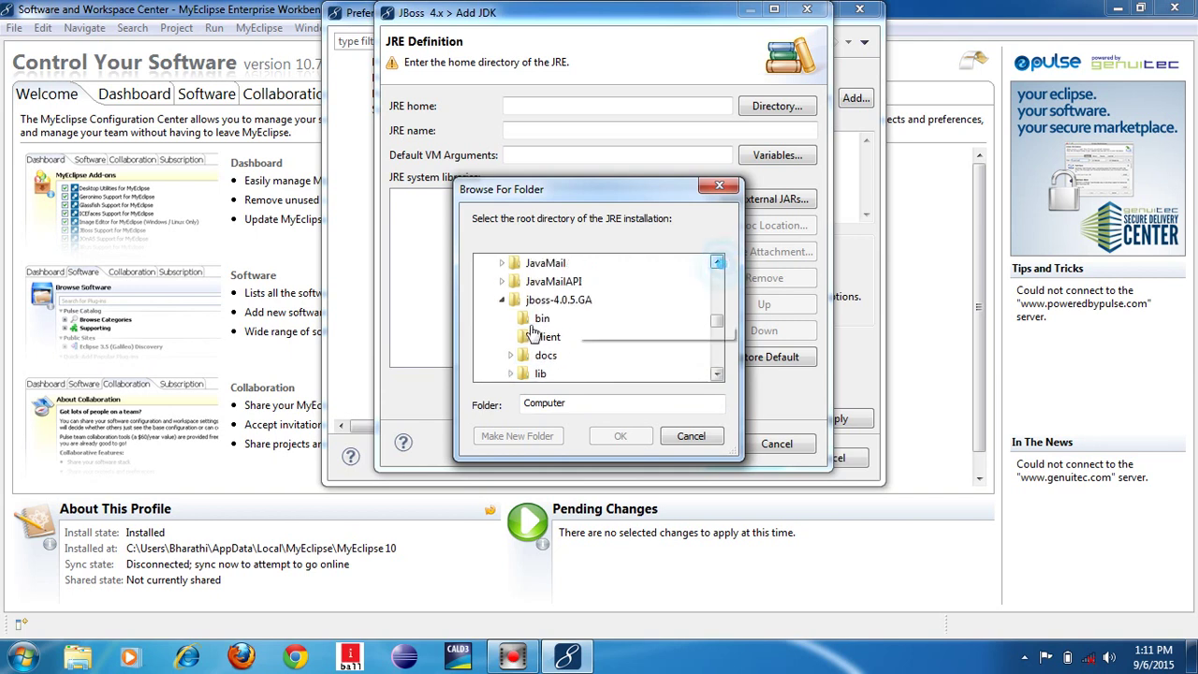
pyautogui.click(541, 318)
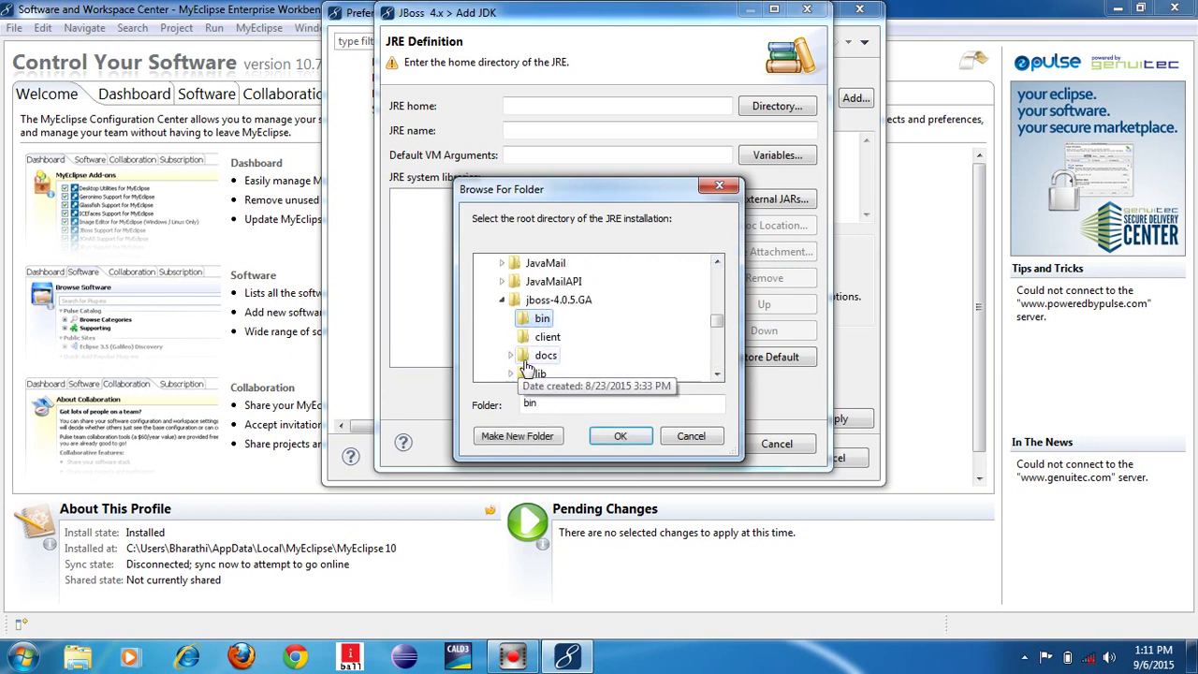
# Examine the contents of the lib and docs folders inside jboss-4.0.5.GA, collapsing each one again
pyautogui.click(511, 373)
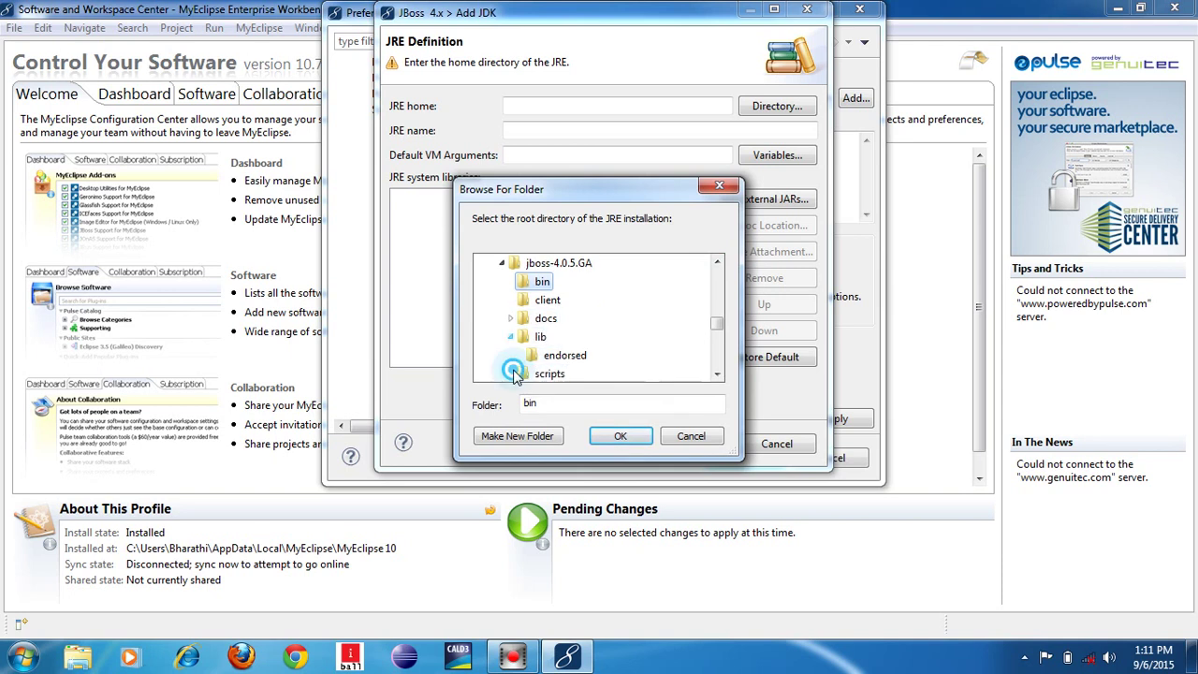
pyautogui.click(511, 336)
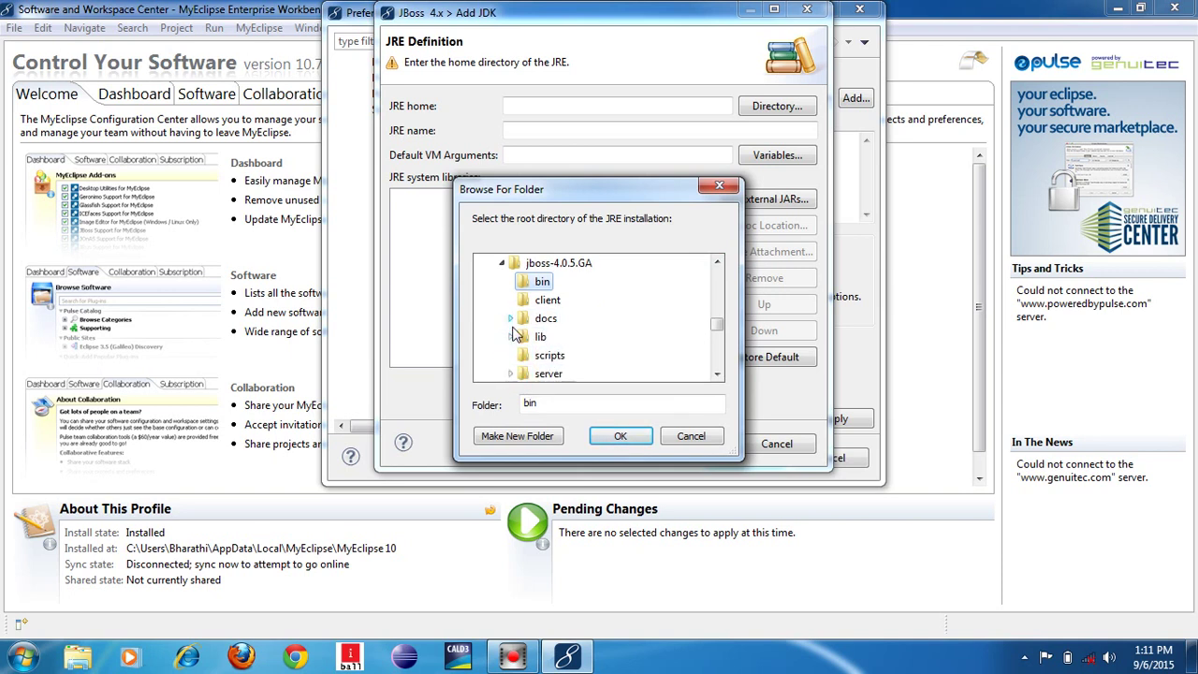
pyautogui.click(512, 318)
pyautogui.click(518, 300)
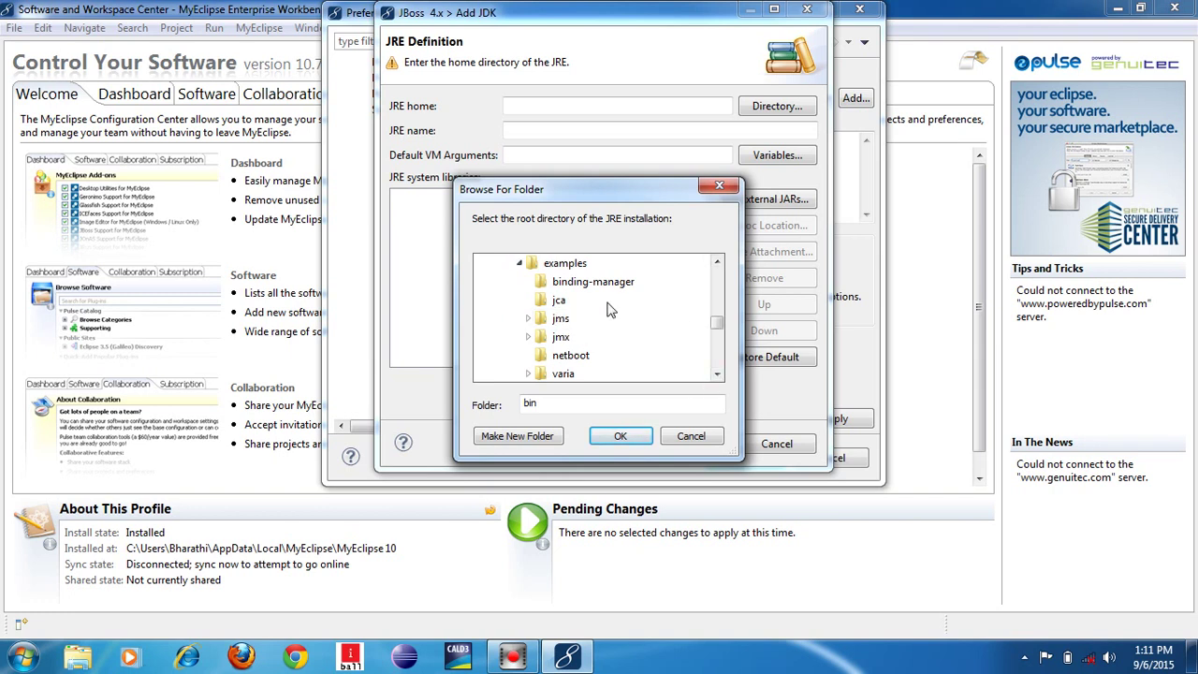
pyautogui.click(716, 265)
pyautogui.click(717, 265)
pyautogui.click(716, 265)
pyautogui.click(717, 264)
pyautogui.click(717, 265)
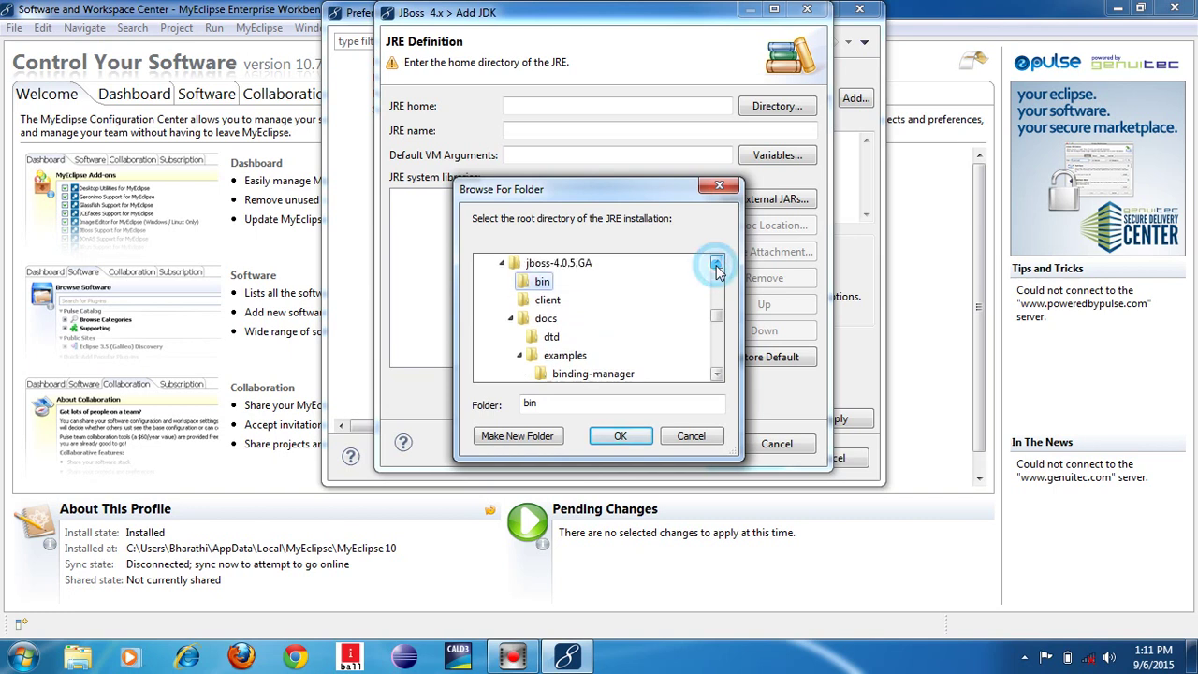
pyautogui.click(716, 265)
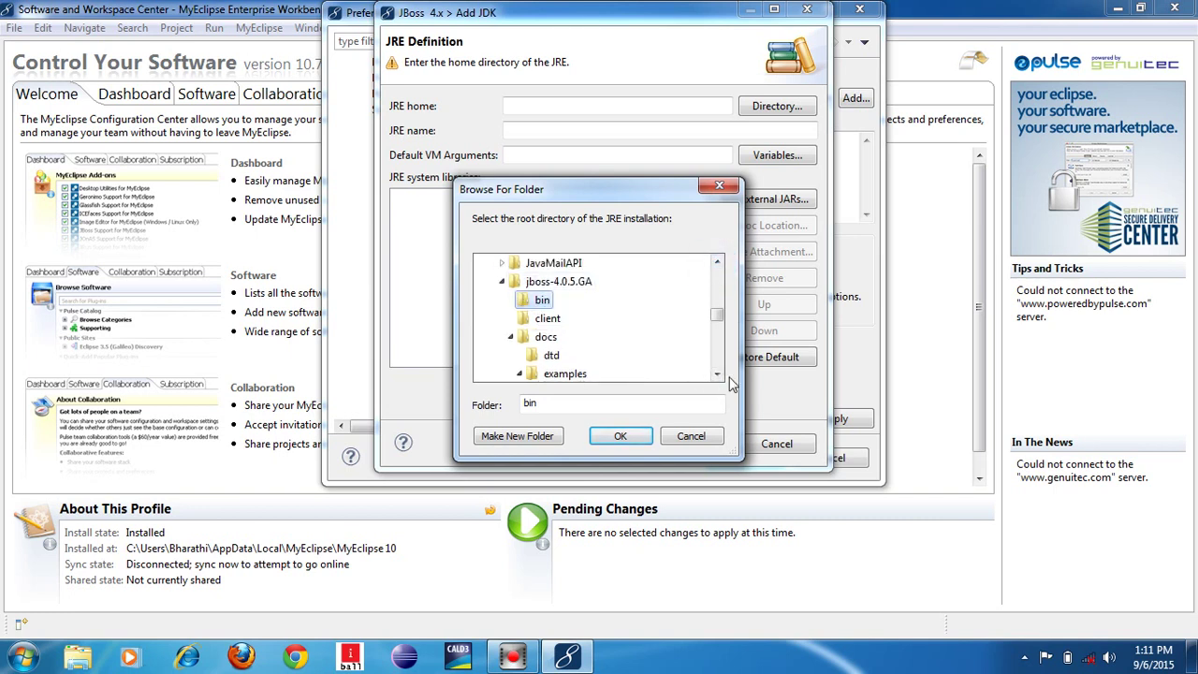
pyautogui.click(511, 337)
pyautogui.click(511, 352)
pyautogui.click(511, 338)
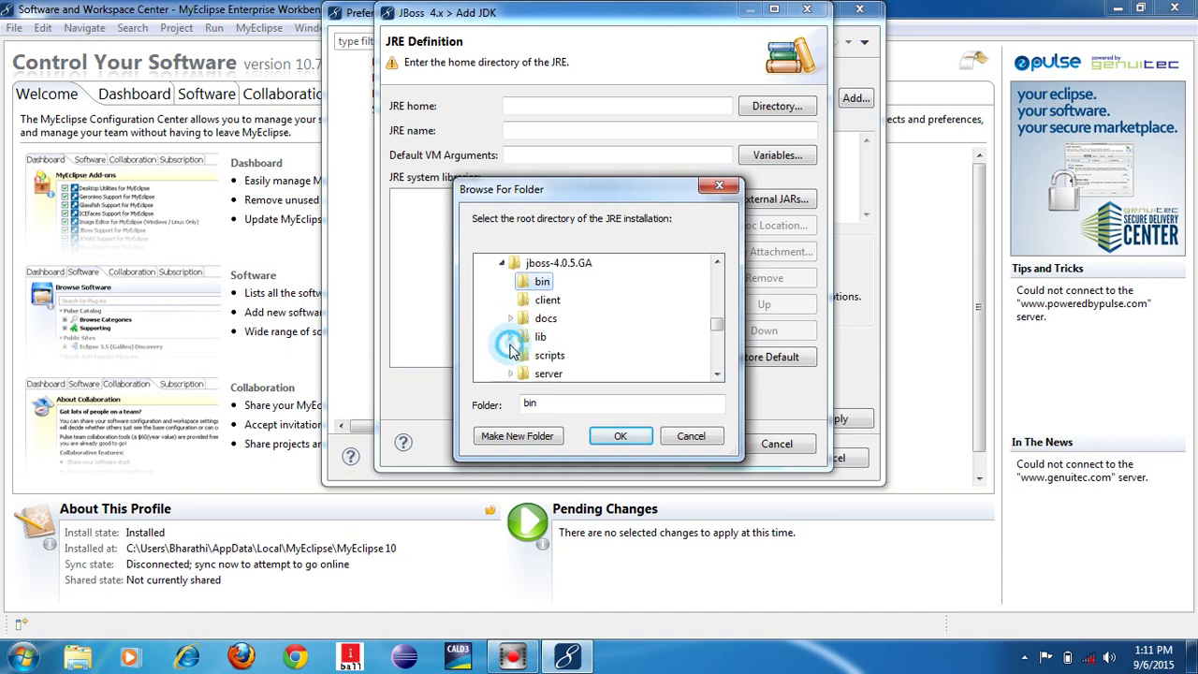
# Expand the server folder of jboss-4.0.5.GA and inspect the conf and deploy folders under crsktech
pyautogui.click(717, 373)
pyautogui.click(717, 373)
pyautogui.click(716, 373)
pyautogui.click(716, 374)
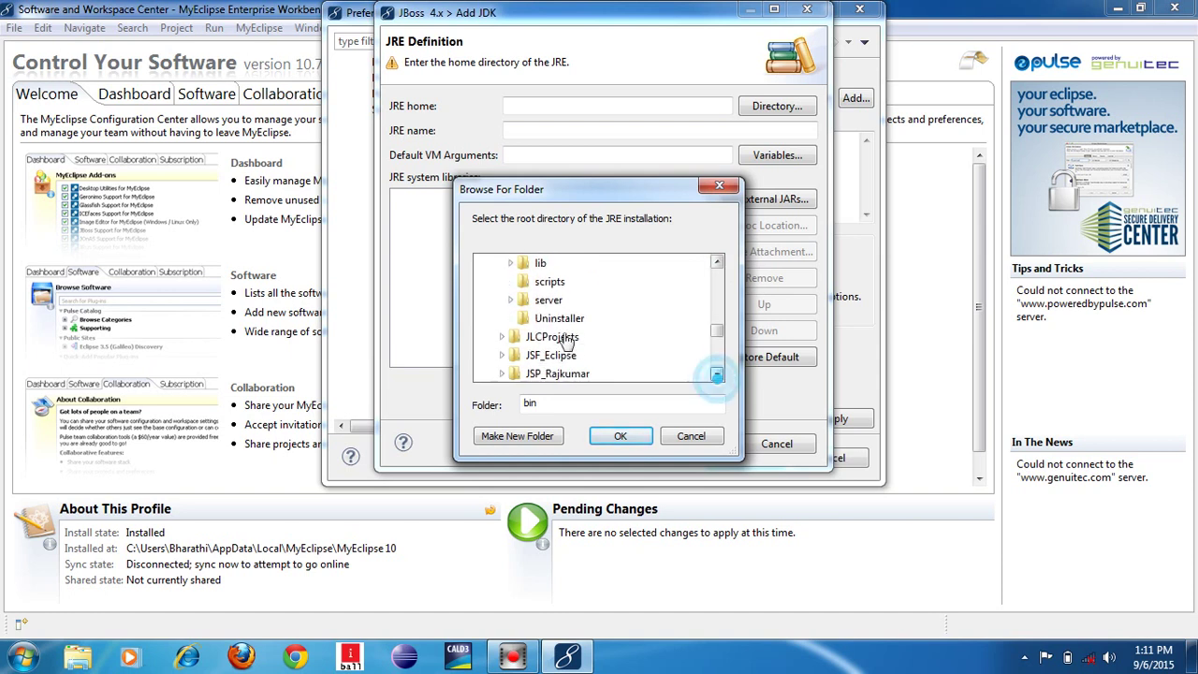
pyautogui.click(510, 300)
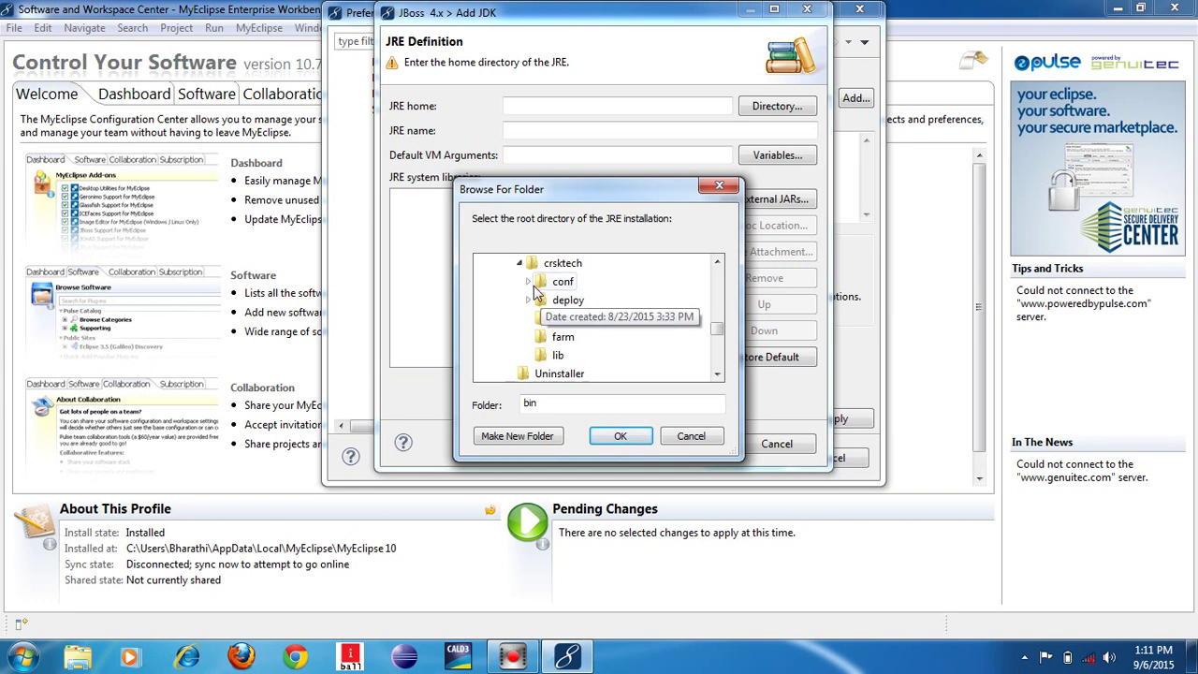
pyautogui.click(529, 282)
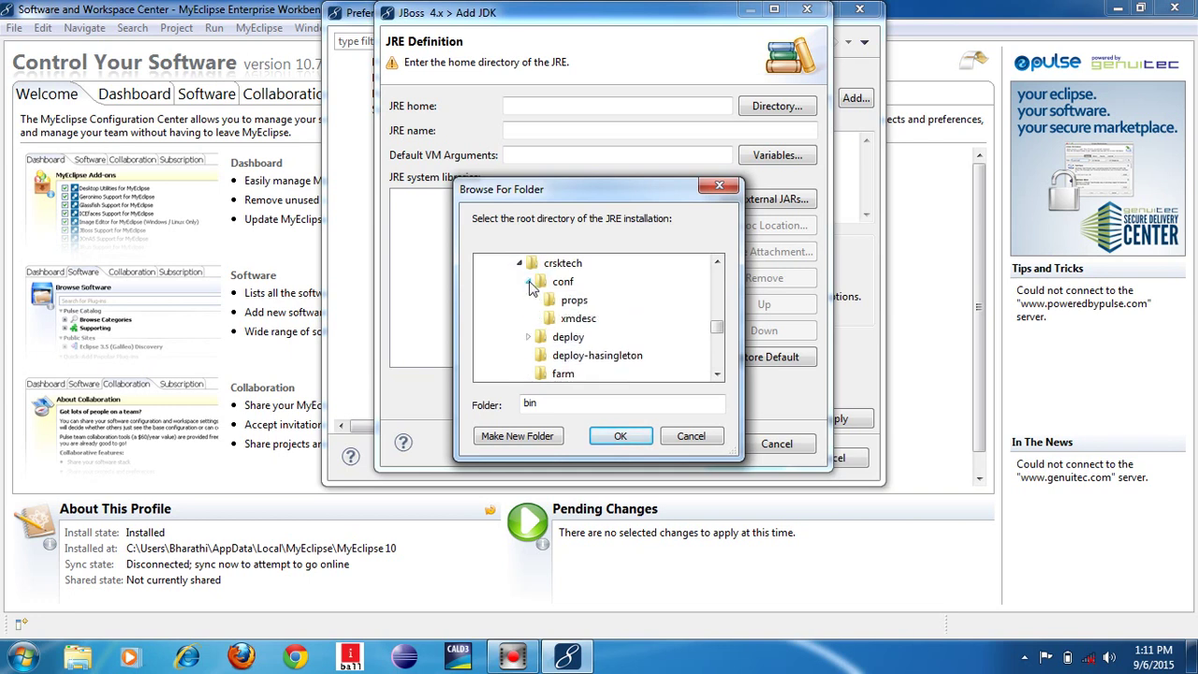
pyautogui.click(528, 282)
pyautogui.click(528, 299)
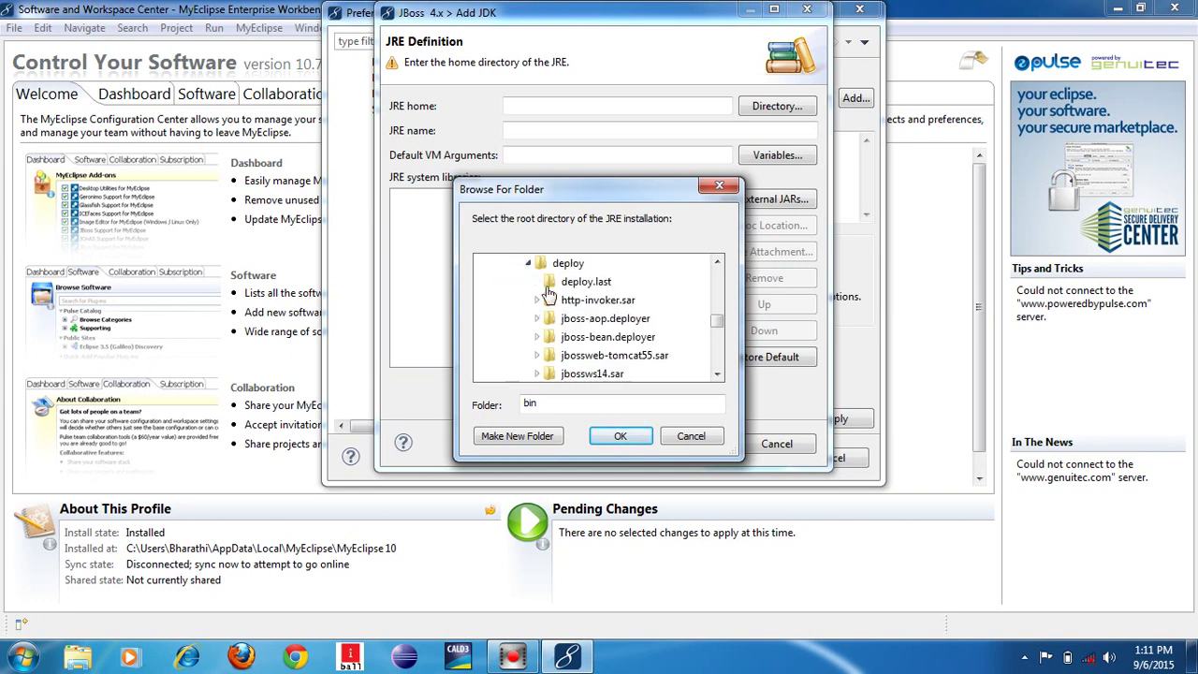
# Look through the subfolders of the crsktech deploy folder from beginning to end and back
pyautogui.click(717, 375)
pyautogui.click(716, 374)
pyautogui.click(716, 374)
pyautogui.click(717, 374)
pyautogui.click(717, 374)
pyautogui.click(716, 375)
pyautogui.click(717, 374)
pyautogui.click(717, 374)
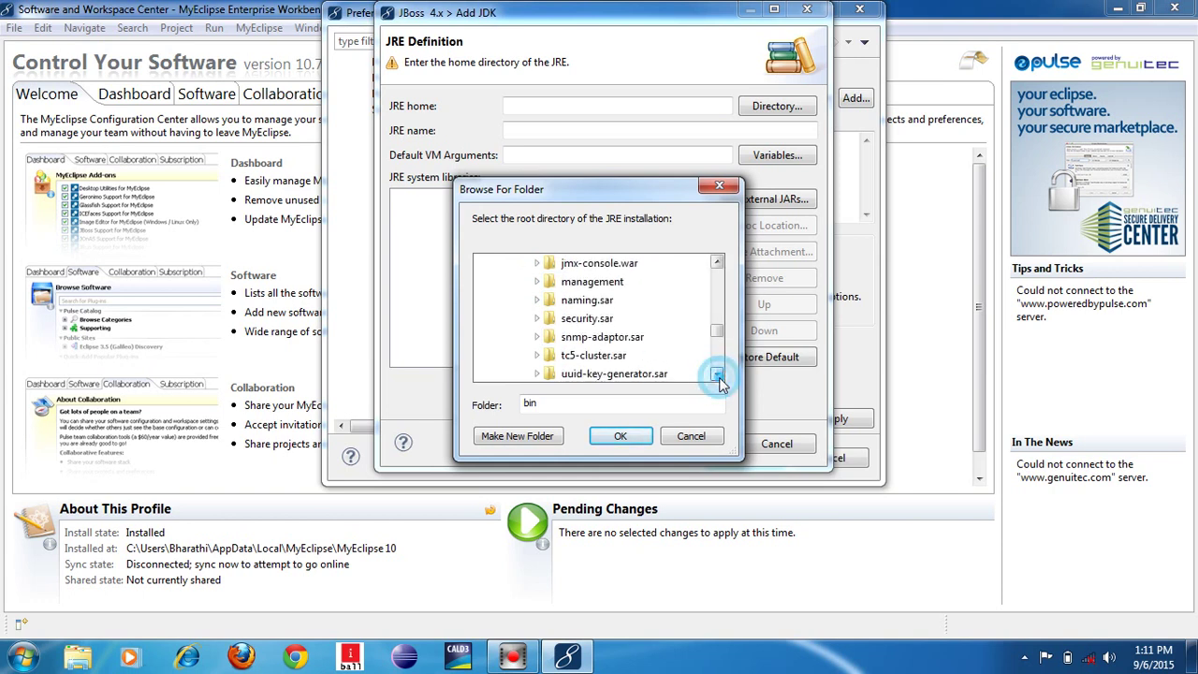
pyautogui.click(717, 375)
pyautogui.click(717, 374)
pyautogui.click(716, 375)
pyautogui.click(721, 266)
pyautogui.click(720, 266)
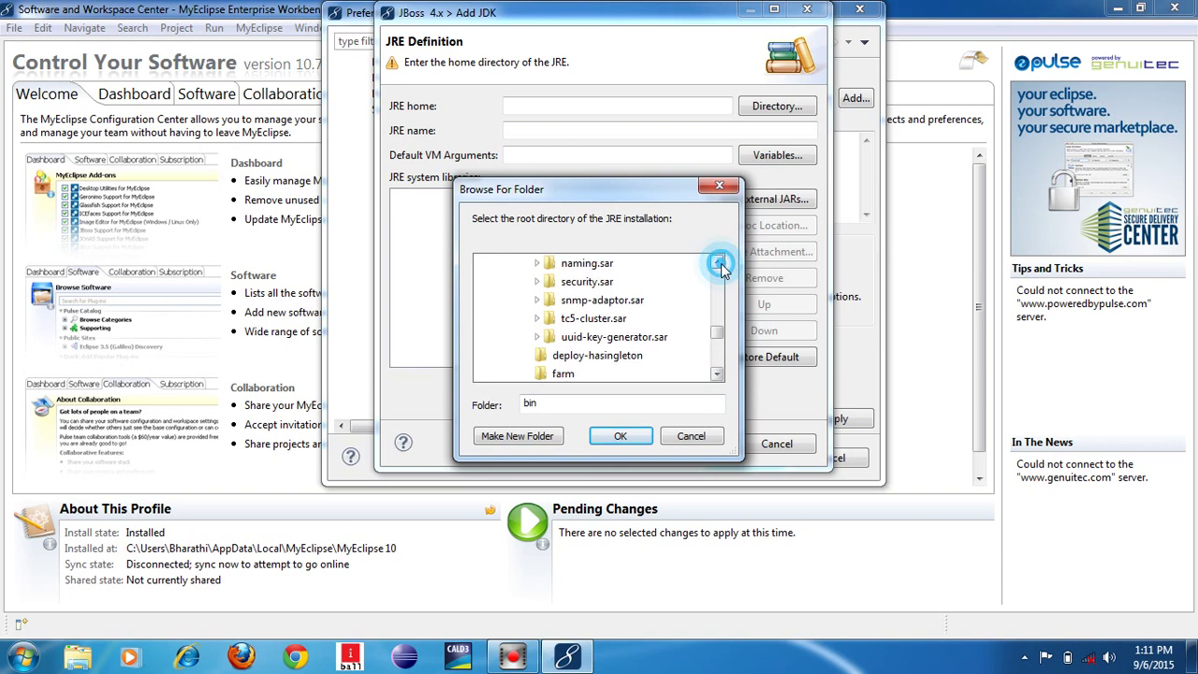
pyautogui.click(720, 266)
pyautogui.click(720, 265)
pyautogui.click(720, 266)
pyautogui.click(720, 266)
pyautogui.click(721, 265)
pyautogui.click(721, 266)
pyautogui.click(720, 266)
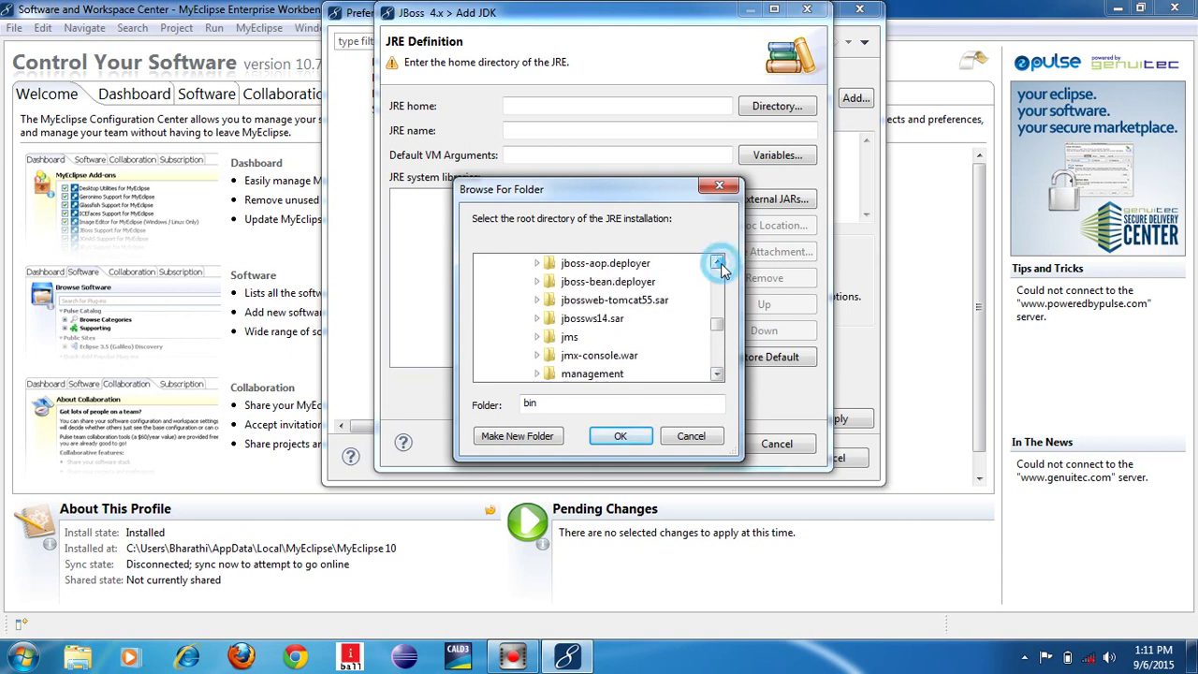
pyautogui.click(721, 266)
pyautogui.click(721, 265)
pyautogui.click(721, 266)
pyautogui.click(721, 265)
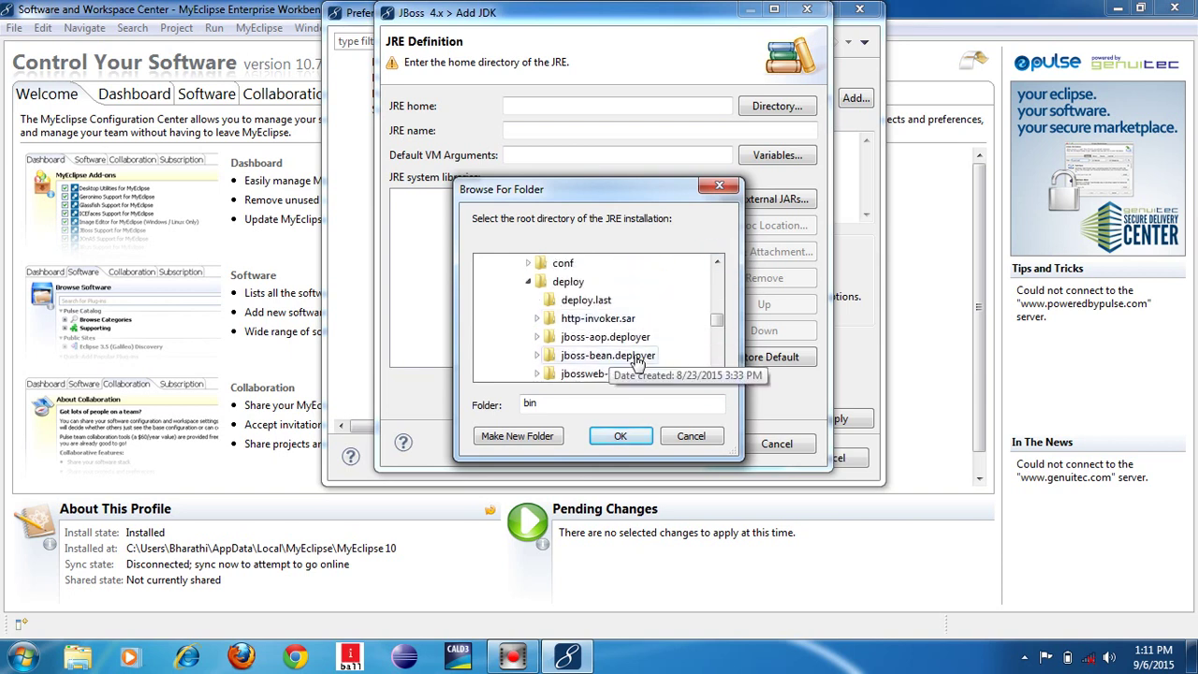
# Look through the deploy subfolders and expand and collapse the jbossws14.sar folder
pyautogui.click(716, 374)
pyautogui.click(715, 373)
pyautogui.click(716, 374)
pyautogui.click(716, 373)
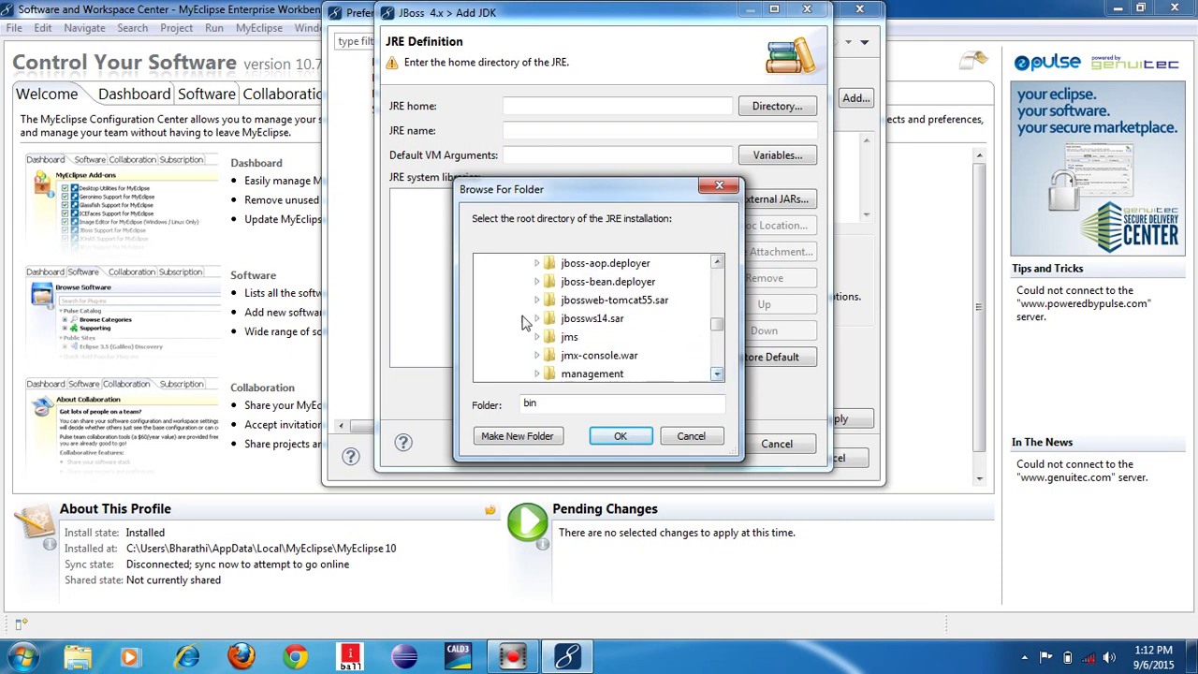
pyautogui.click(538, 319)
pyautogui.click(538, 319)
# Inspect the uuid-key-generator.sar folder at the end of the deploy folder, collapse it and cancel the folder selection
pyautogui.click(715, 373)
pyautogui.click(716, 373)
pyautogui.click(716, 374)
pyautogui.click(716, 374)
pyautogui.click(716, 373)
pyautogui.click(716, 374)
pyautogui.click(716, 374)
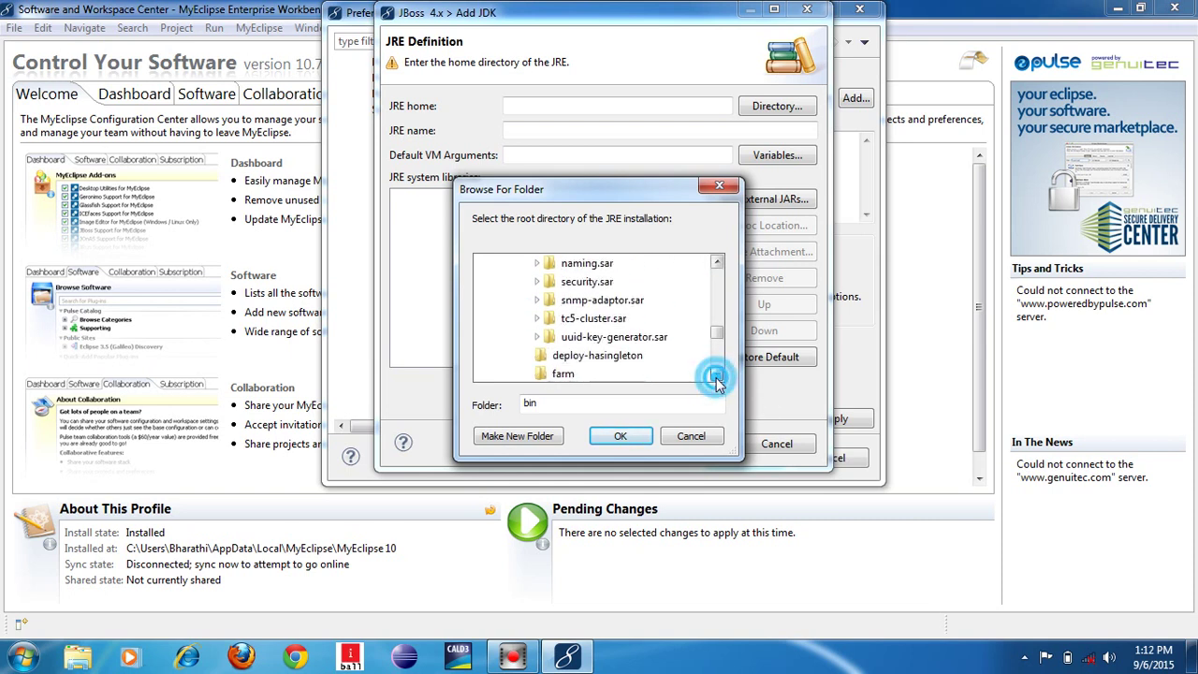
pyautogui.click(716, 374)
pyautogui.click(538, 319)
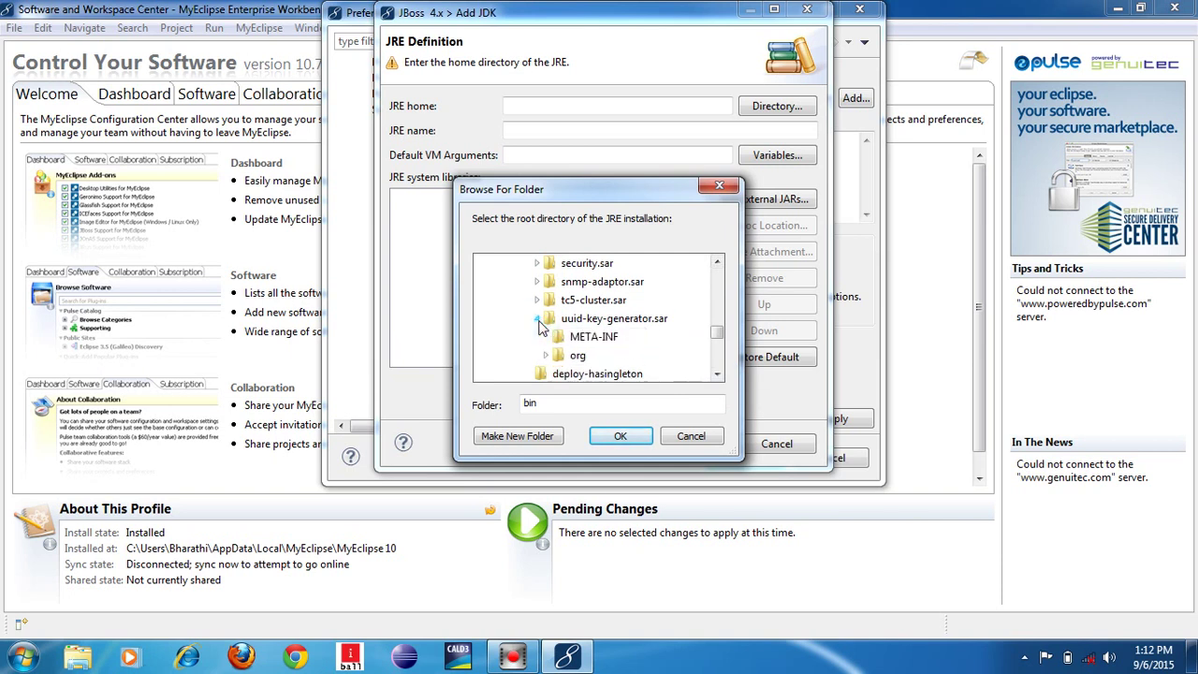
pyautogui.click(538, 319)
pyautogui.click(688, 437)
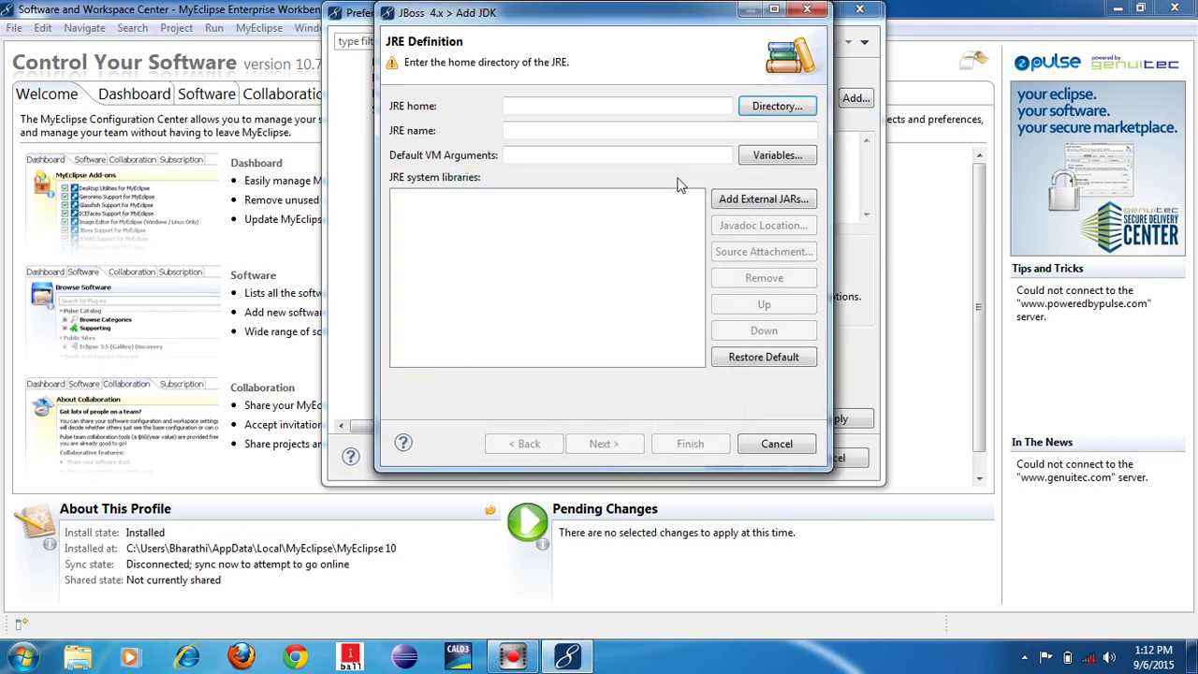
# Browse for the JRE home directory again, going into JAVA PROJECTS (G:) and its jboss-4.0.5.GA folder
pyautogui.click(758, 109)
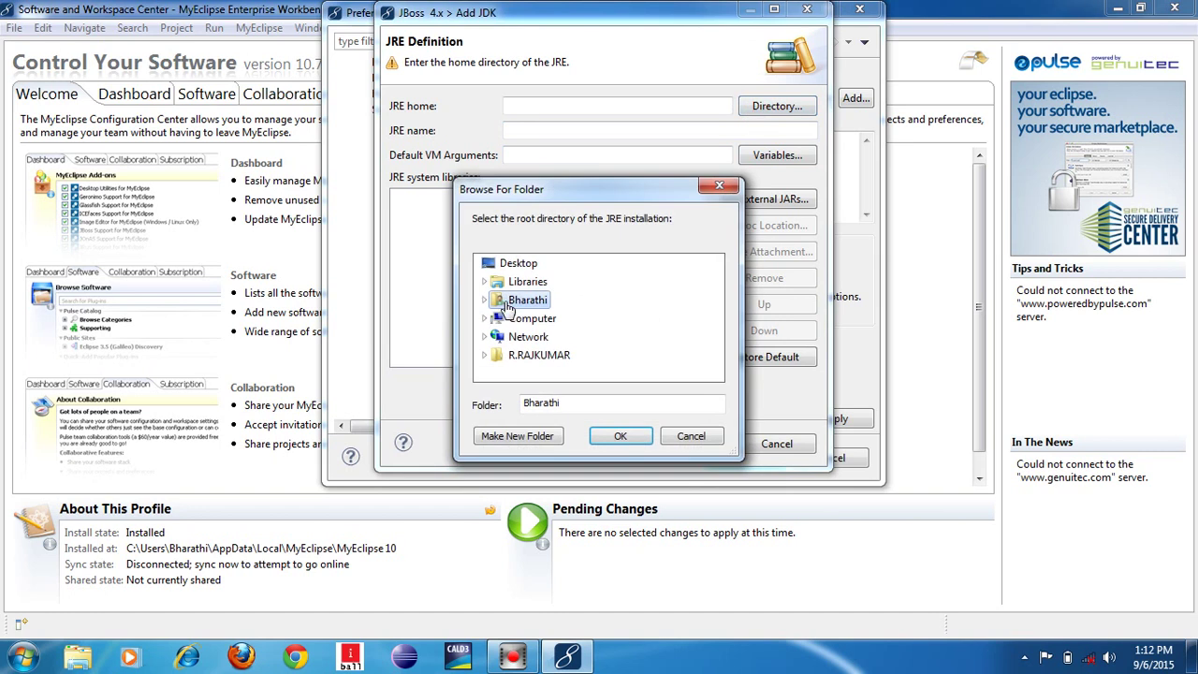
pyautogui.doubleClick(557, 321)
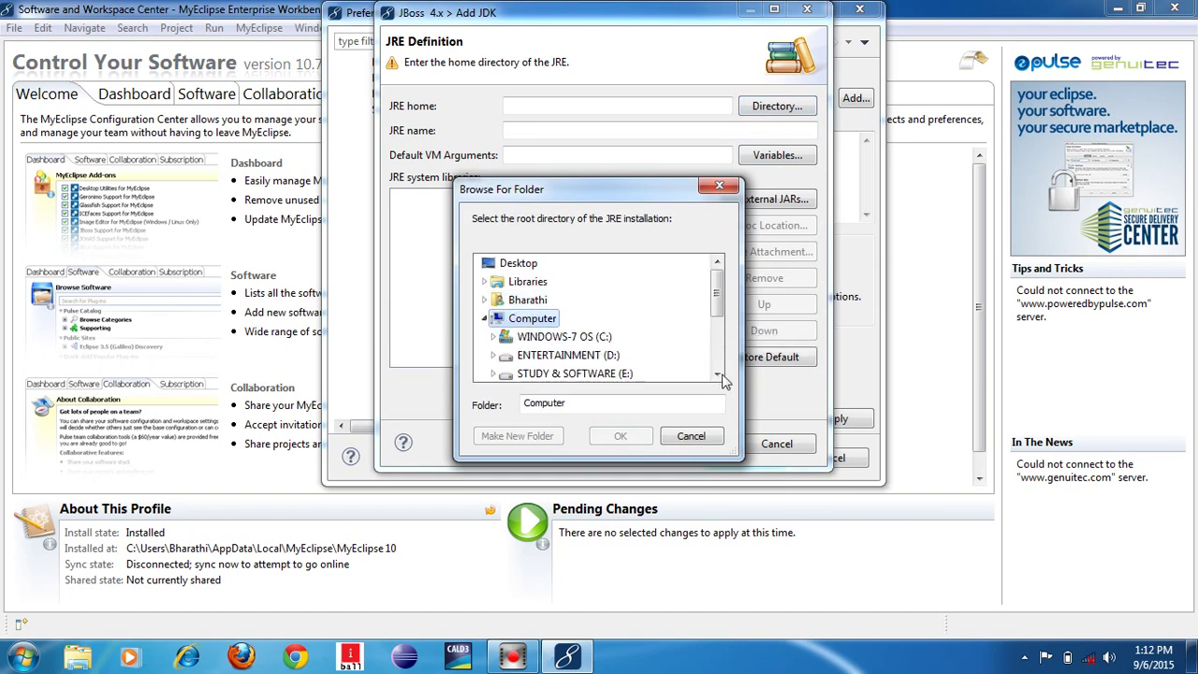
pyautogui.moveTo(718, 373); pyautogui.dragTo(718, 374)
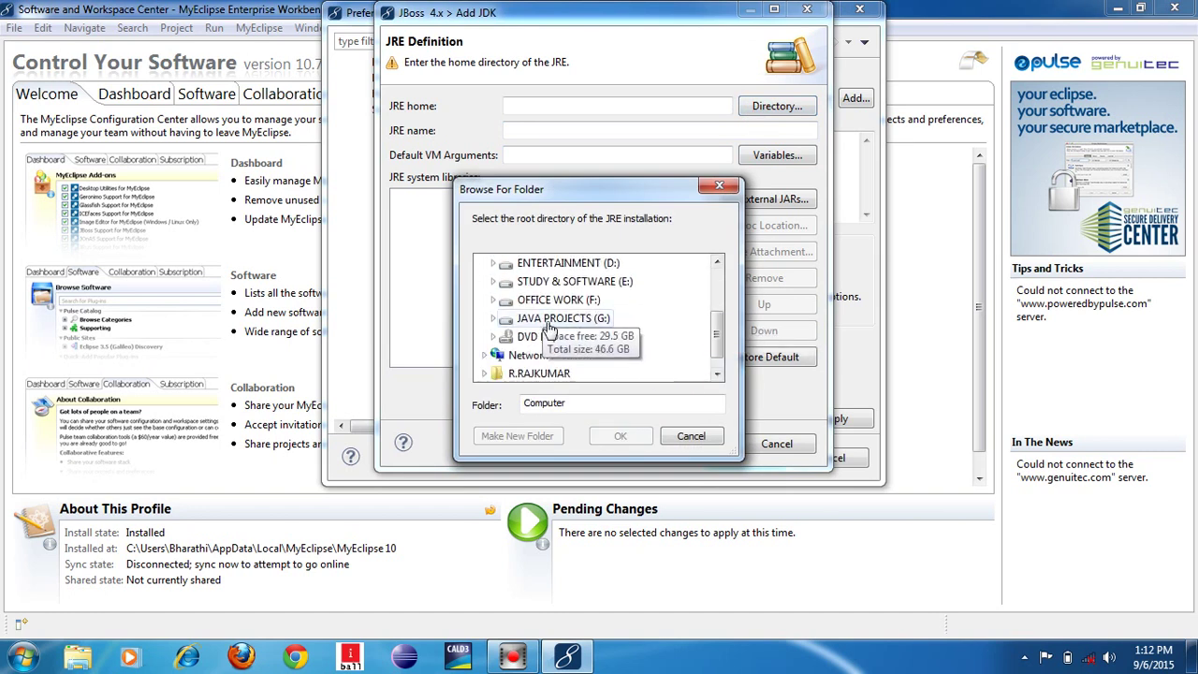
pyautogui.scroll(1, 580, 323)
pyautogui.doubleClick(561, 354)
pyautogui.doubleClick(717, 373)
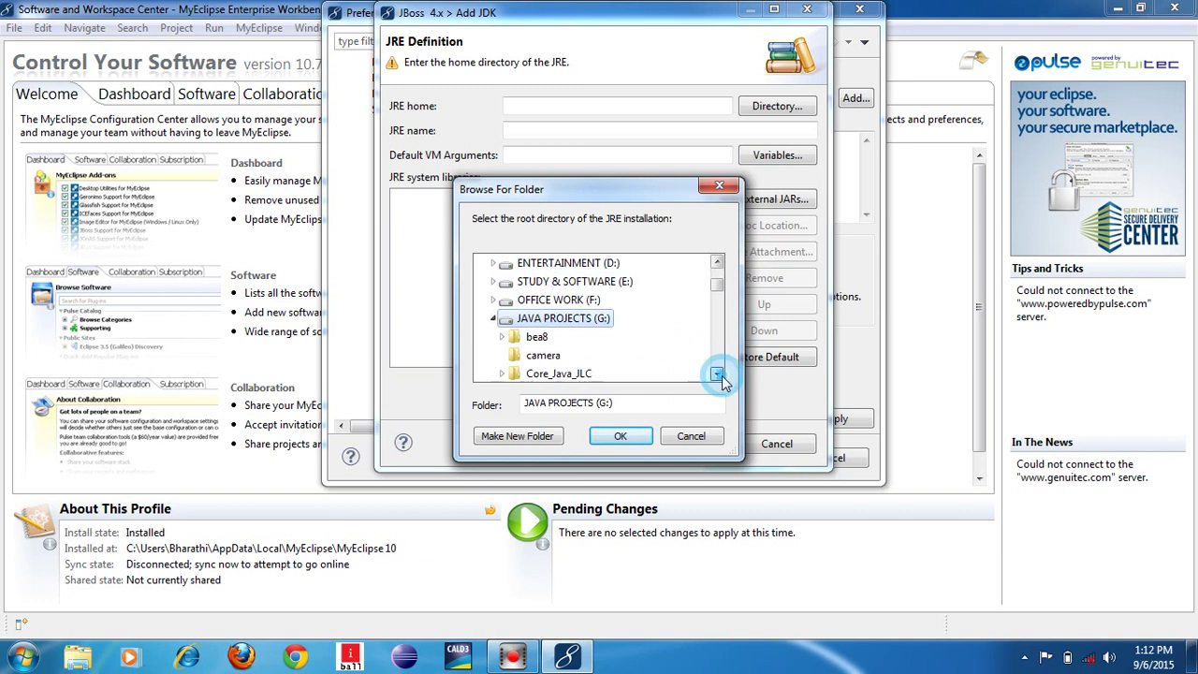
pyautogui.moveTo(717, 373); pyautogui.dragTo(720, 375)
pyautogui.click(559, 319)
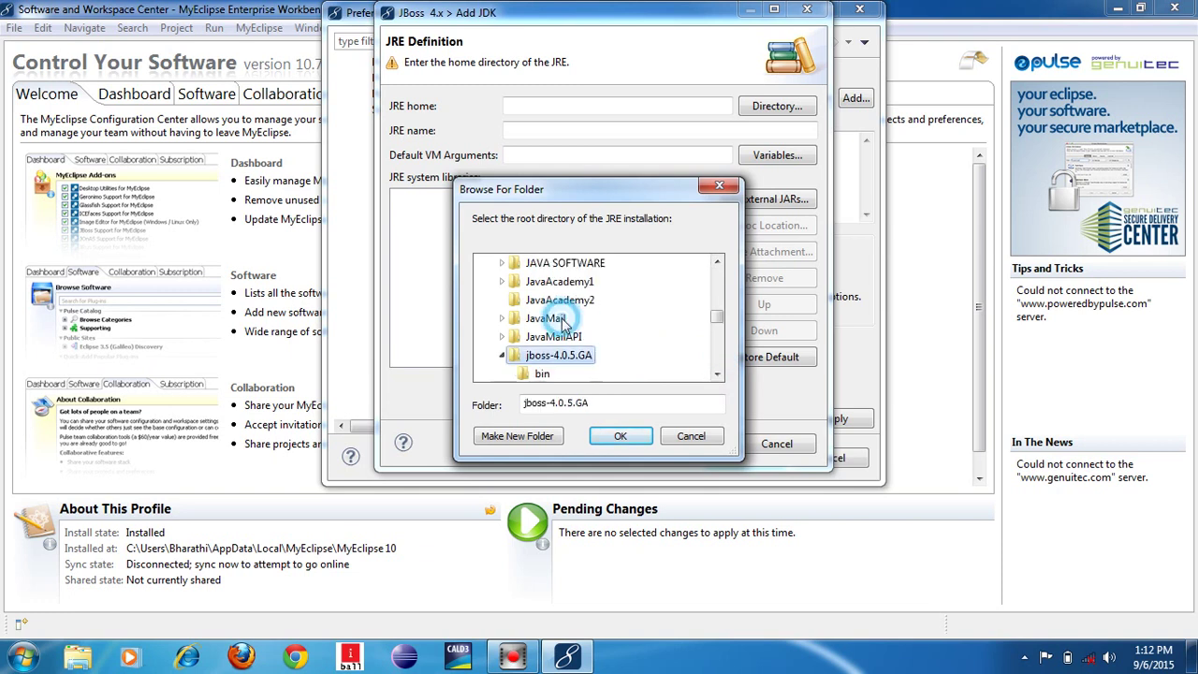
# Look over the subfolders of jboss-4.0.5.GA from bin to Uninstaller and back
pyautogui.click(719, 375)
pyautogui.click(719, 374)
pyautogui.click(720, 375)
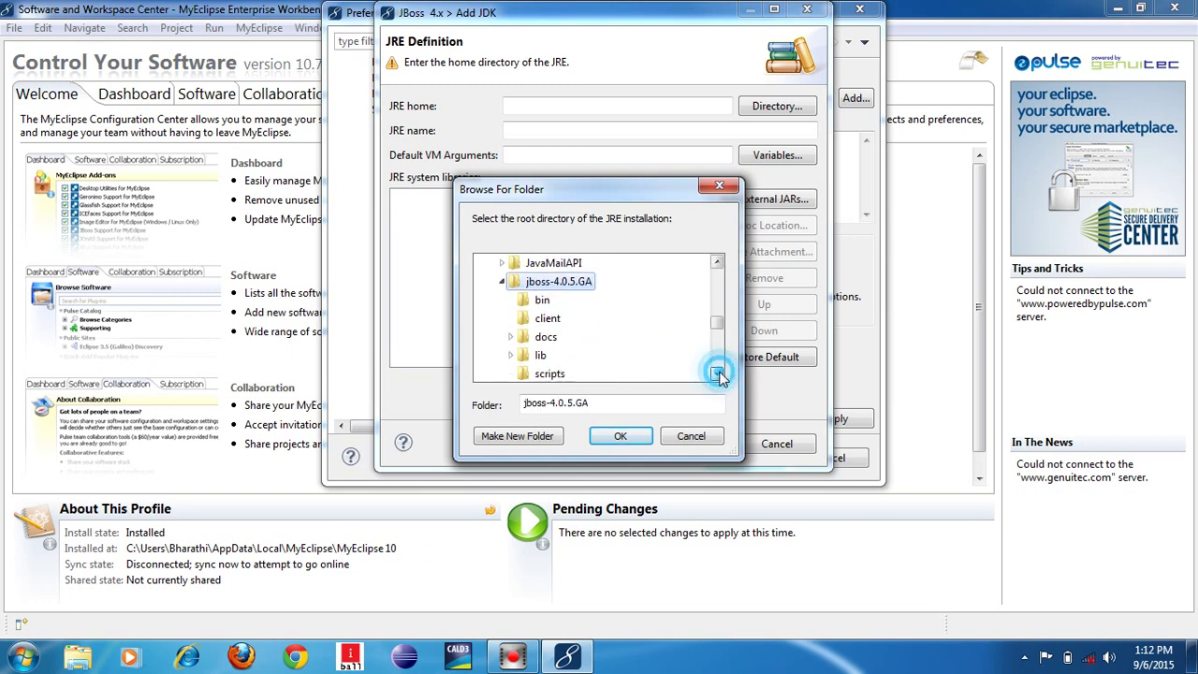
pyautogui.click(719, 374)
pyautogui.click(719, 374)
pyautogui.click(720, 375)
pyautogui.click(719, 375)
pyautogui.click(719, 374)
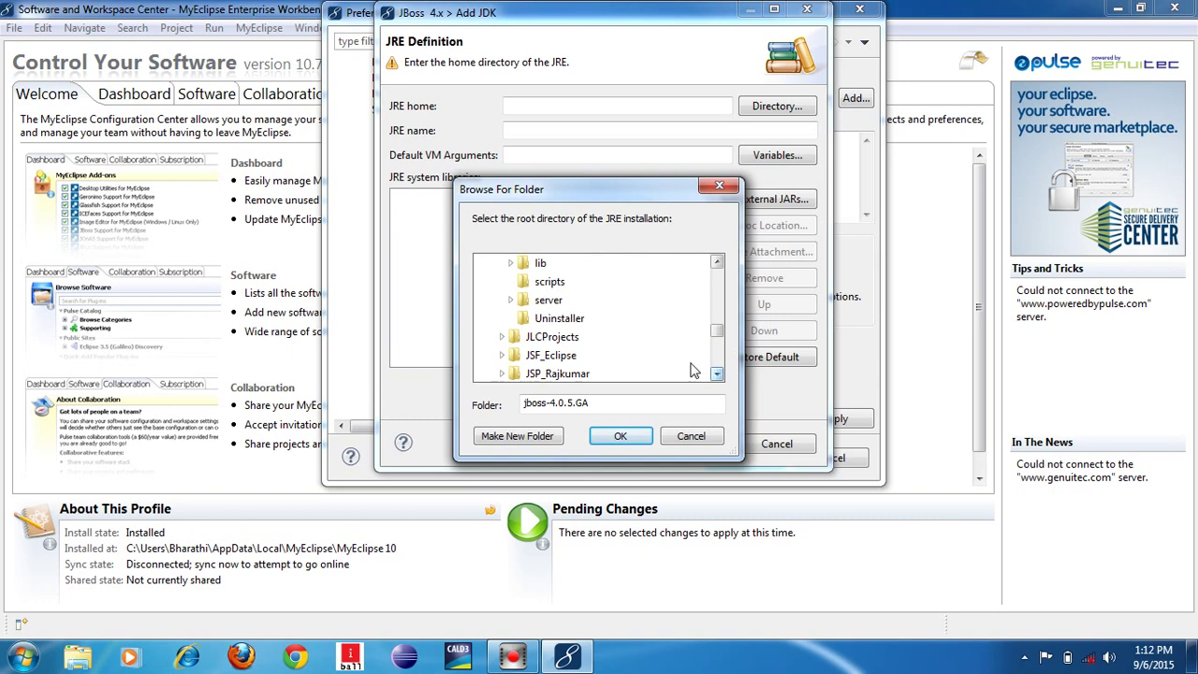
pyautogui.click(717, 263)
pyautogui.click(717, 263)
pyautogui.click(716, 262)
pyautogui.click(716, 263)
pyautogui.click(717, 262)
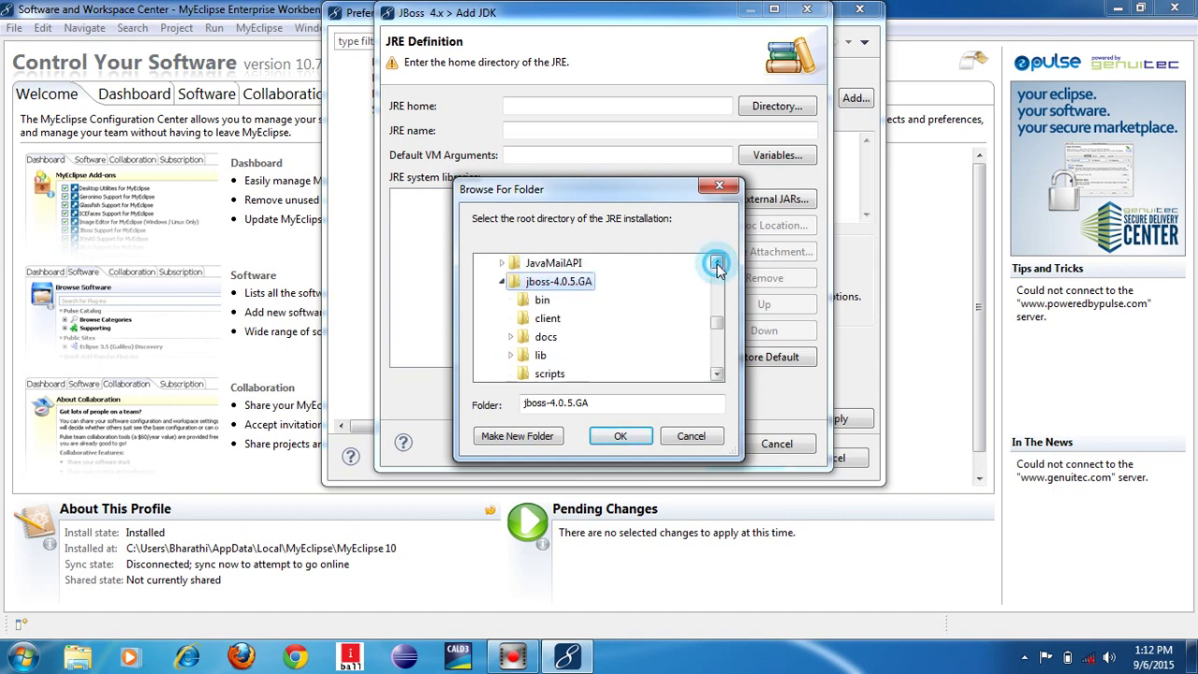
# Try to use G:\jboss-4.0.5.GA\bin as the JRE home and cancel adding the JDK
pyautogui.click(540, 299)
pyautogui.click(622, 436)
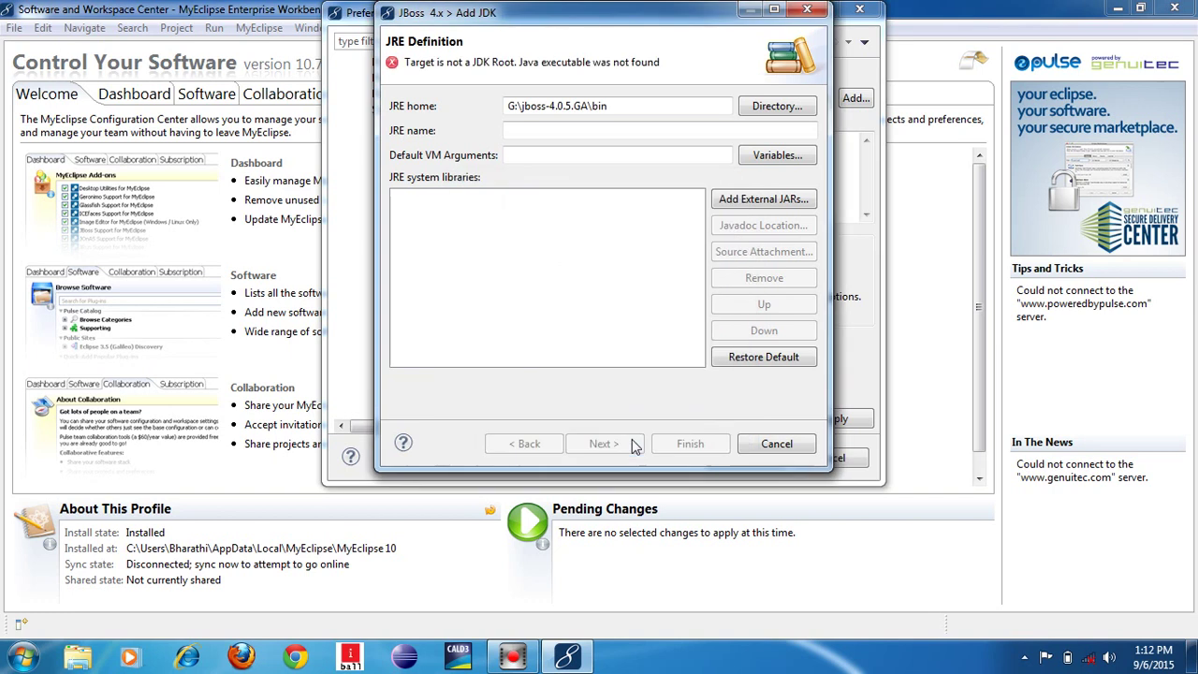
pyautogui.click(777, 107)
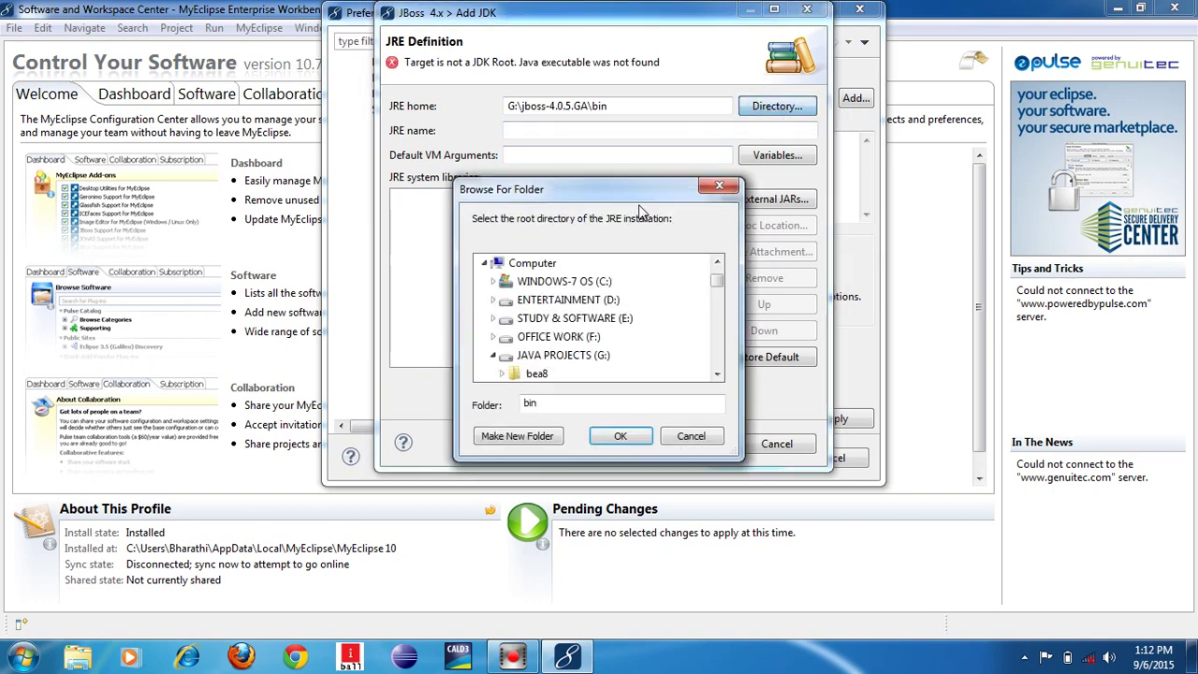
pyautogui.click(689, 436)
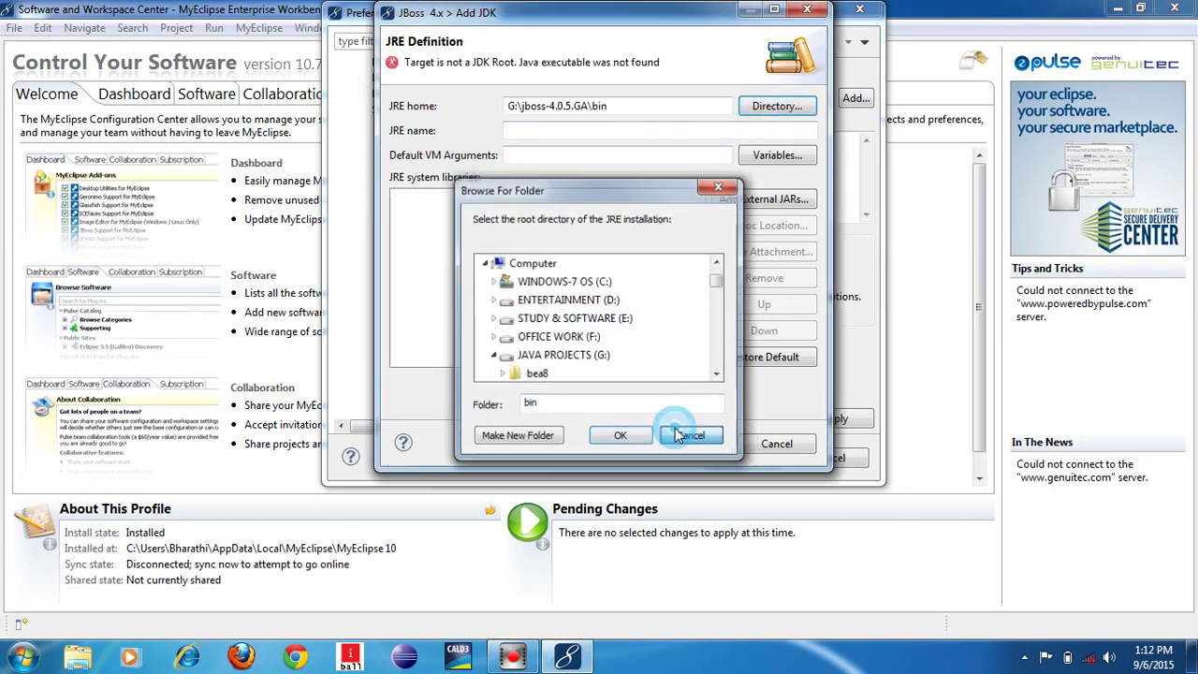
pyautogui.click(773, 444)
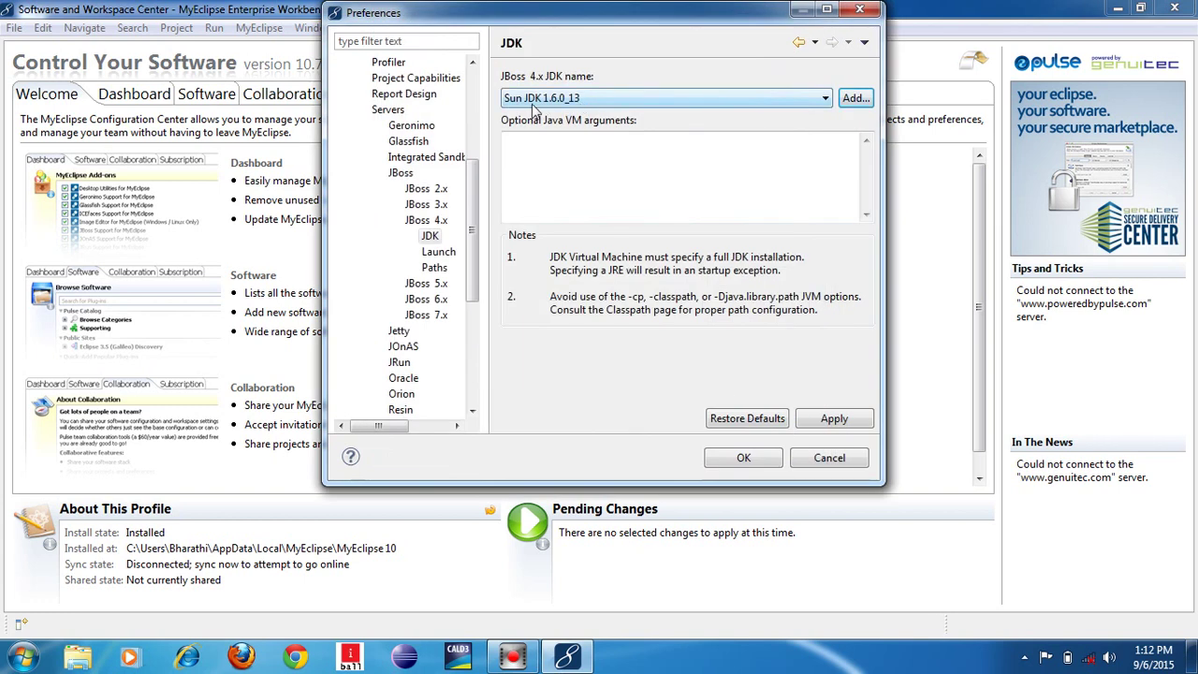
# Choose Sun JDK 1.6.0_13 as the JBoss 4.x JDK and apply the setting
pyautogui.click(558, 101)
pyautogui.click(556, 99)
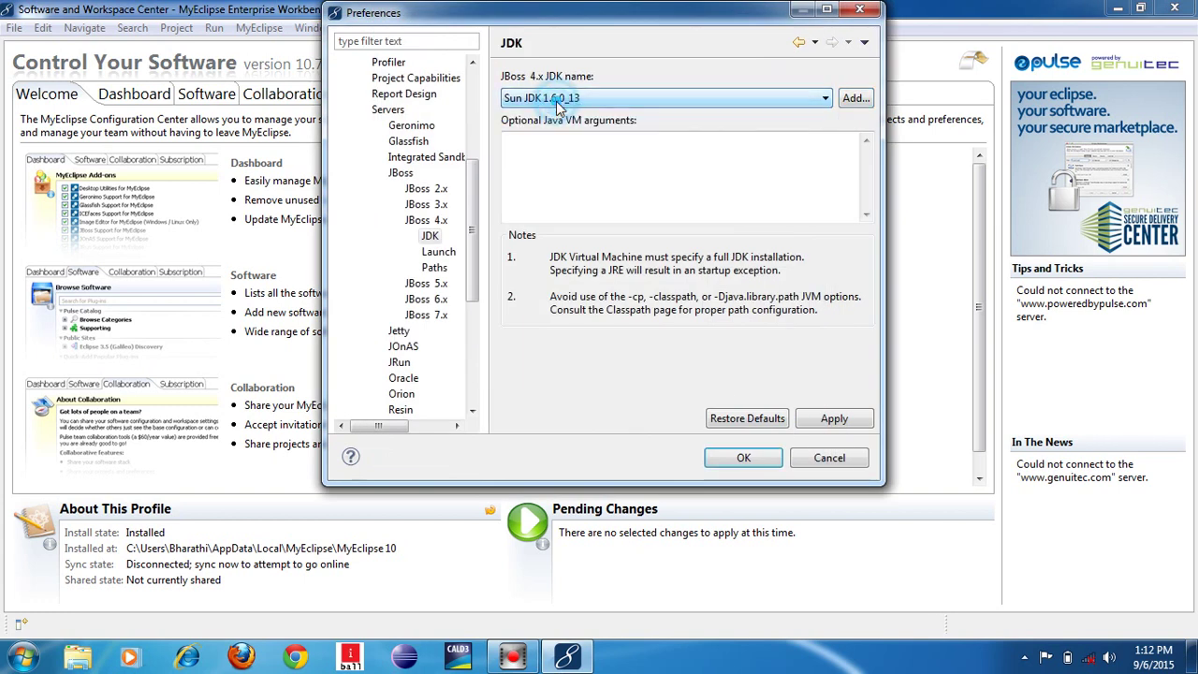
pyautogui.click(555, 99)
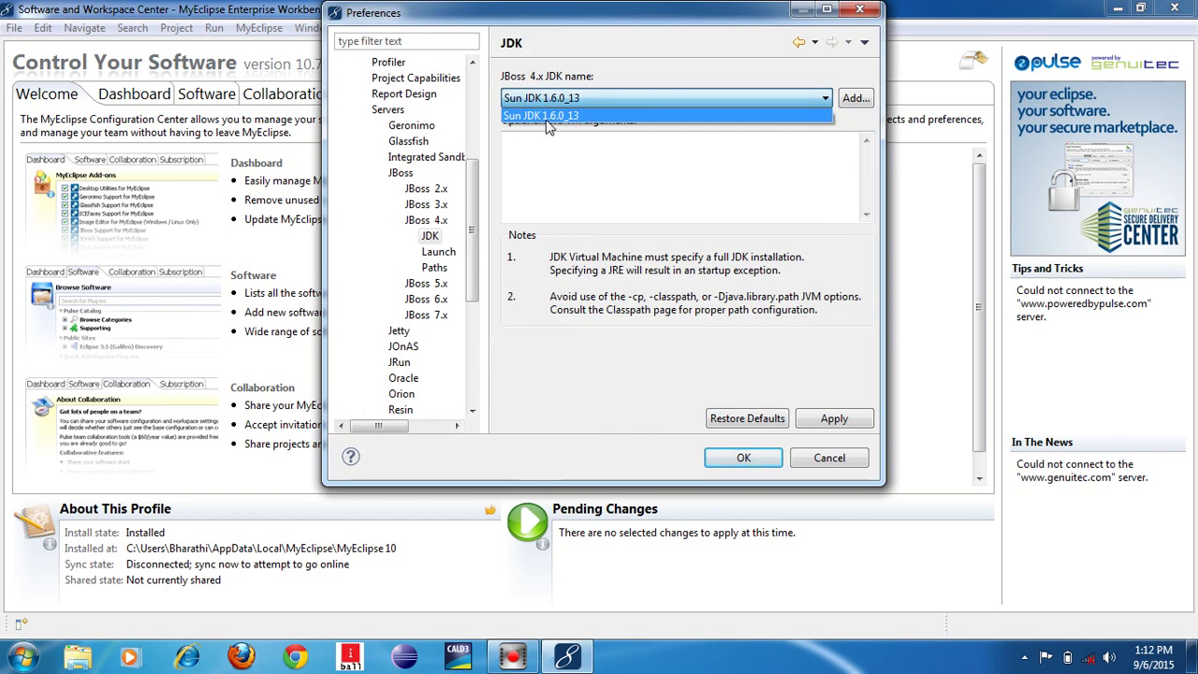
pyautogui.click(565, 129)
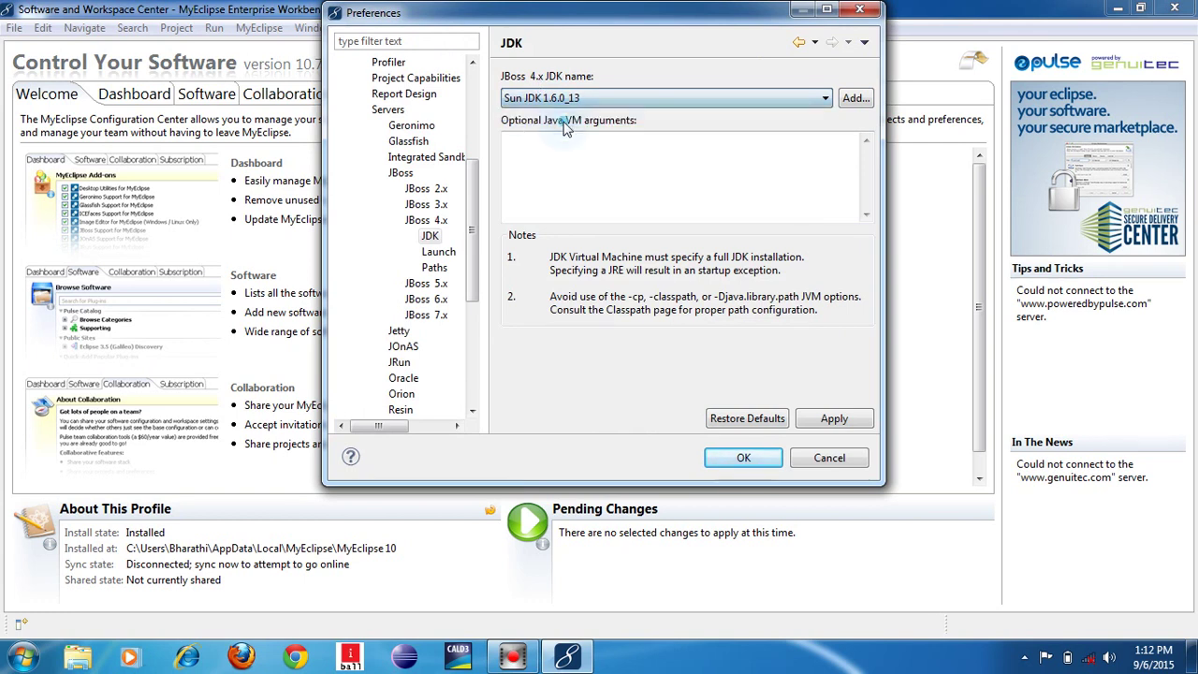
pyautogui.click(810, 423)
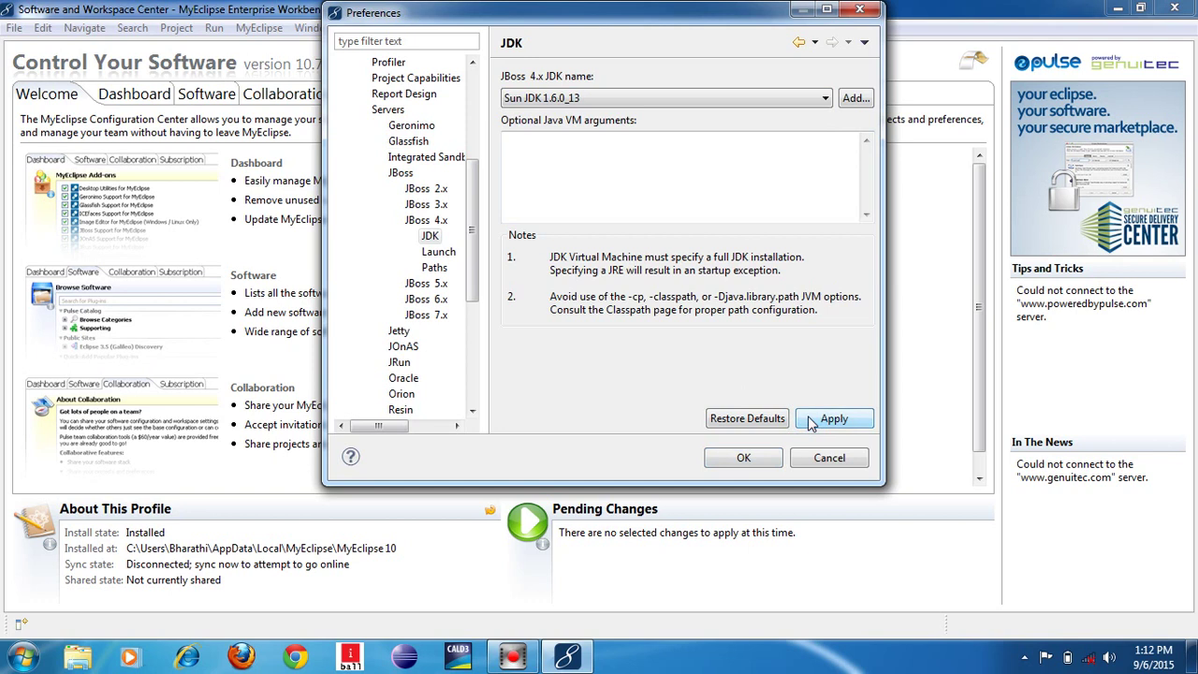
# Set the default JBoss 4.x launch mode to Run mode, apply it and confirm the preferences
pyautogui.click(440, 253)
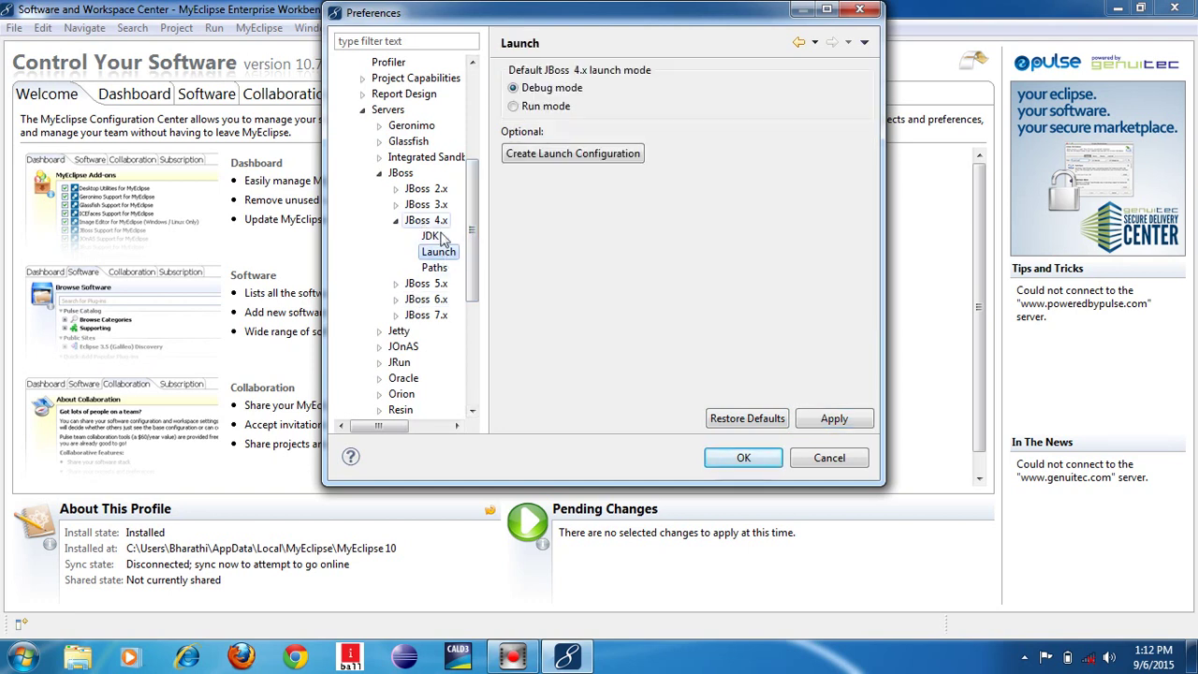
pyautogui.click(523, 110)
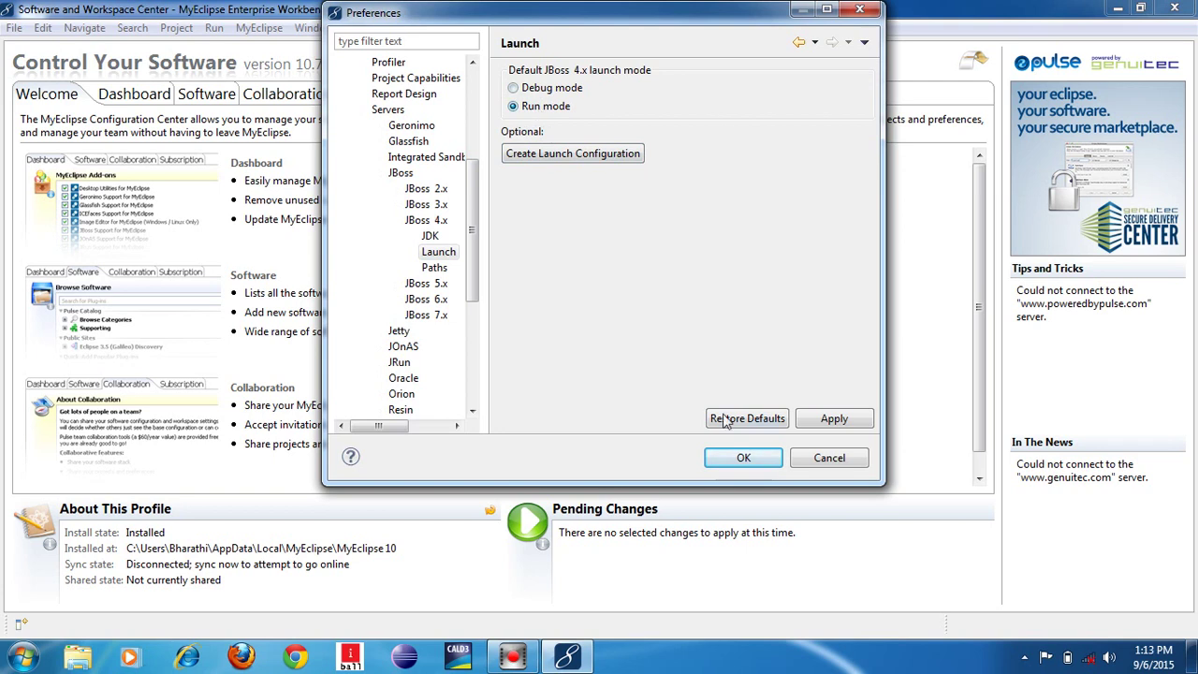
pyautogui.click(812, 424)
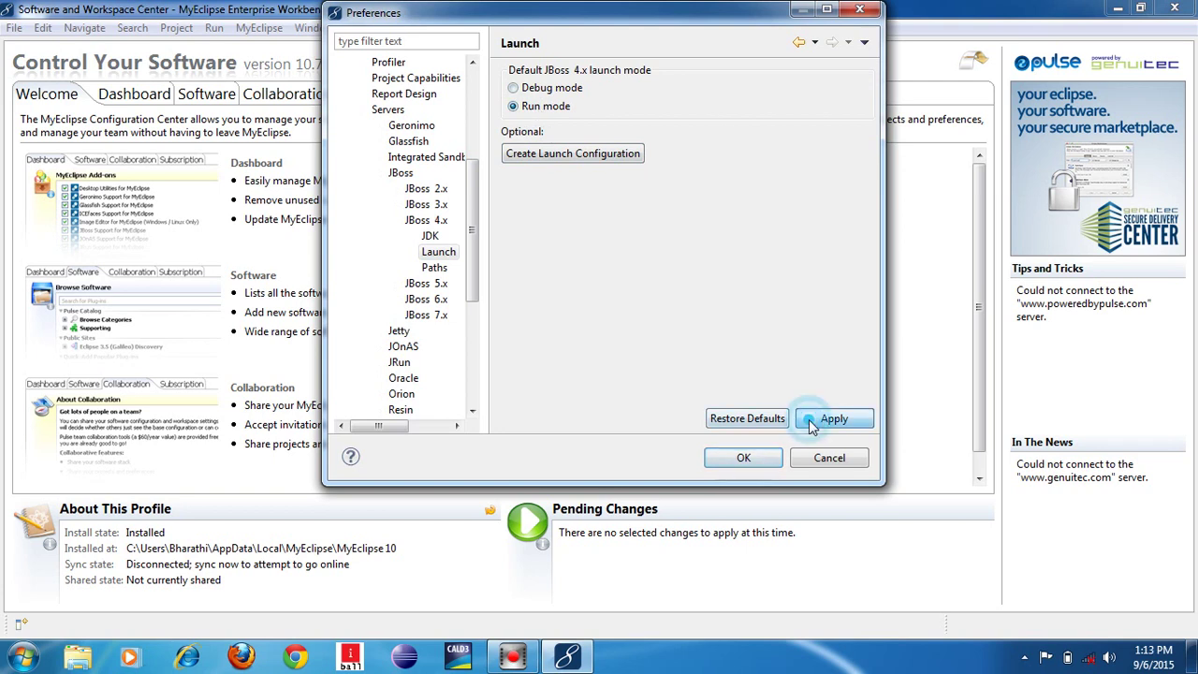
pyautogui.click(743, 458)
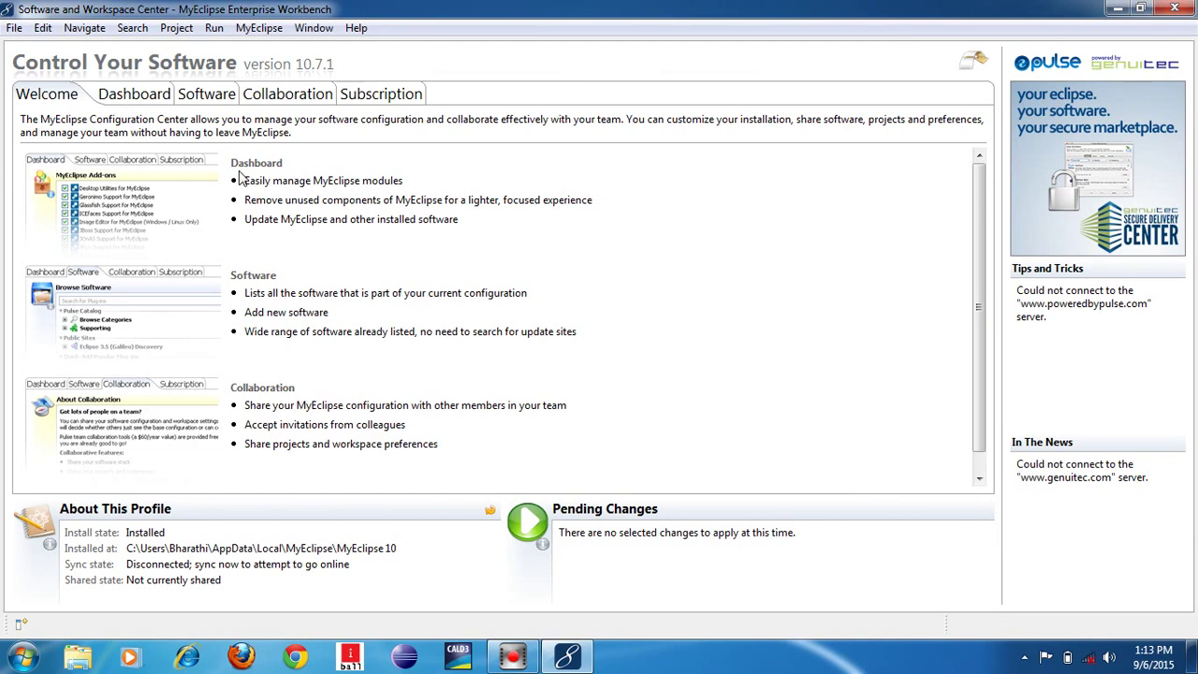
# Start a new Web Project from the full list of creation wizards
pyautogui.click(14, 28)
pyautogui.moveTo(42, 49)
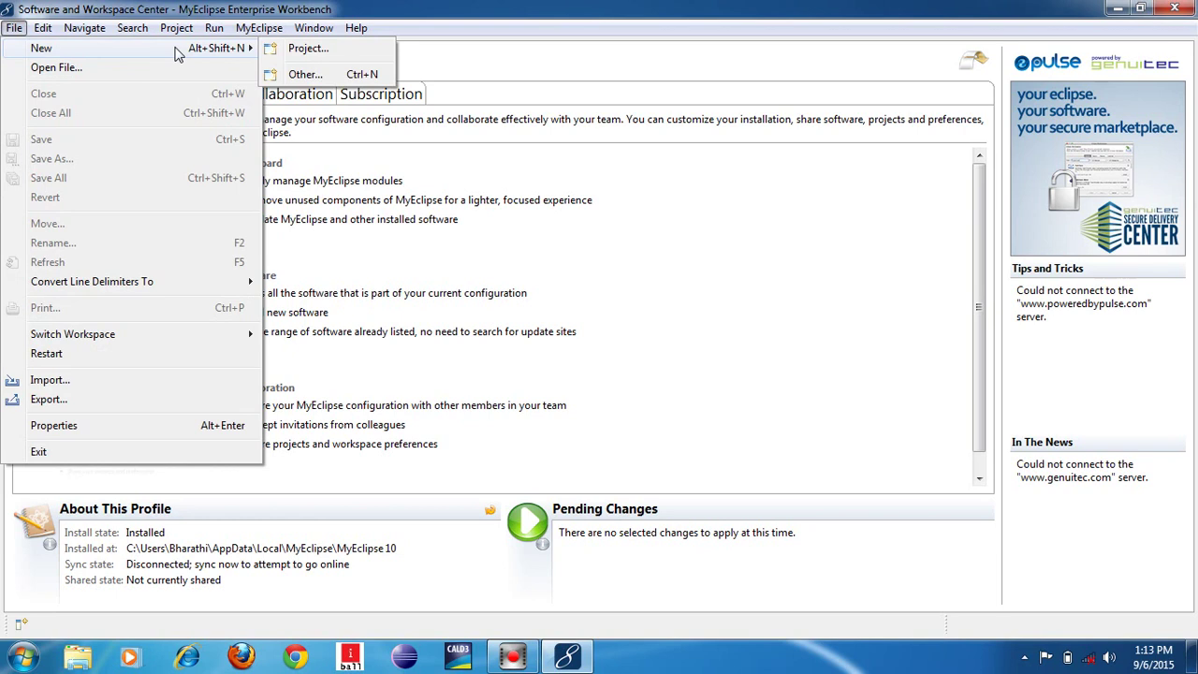
pyautogui.click(313, 78)
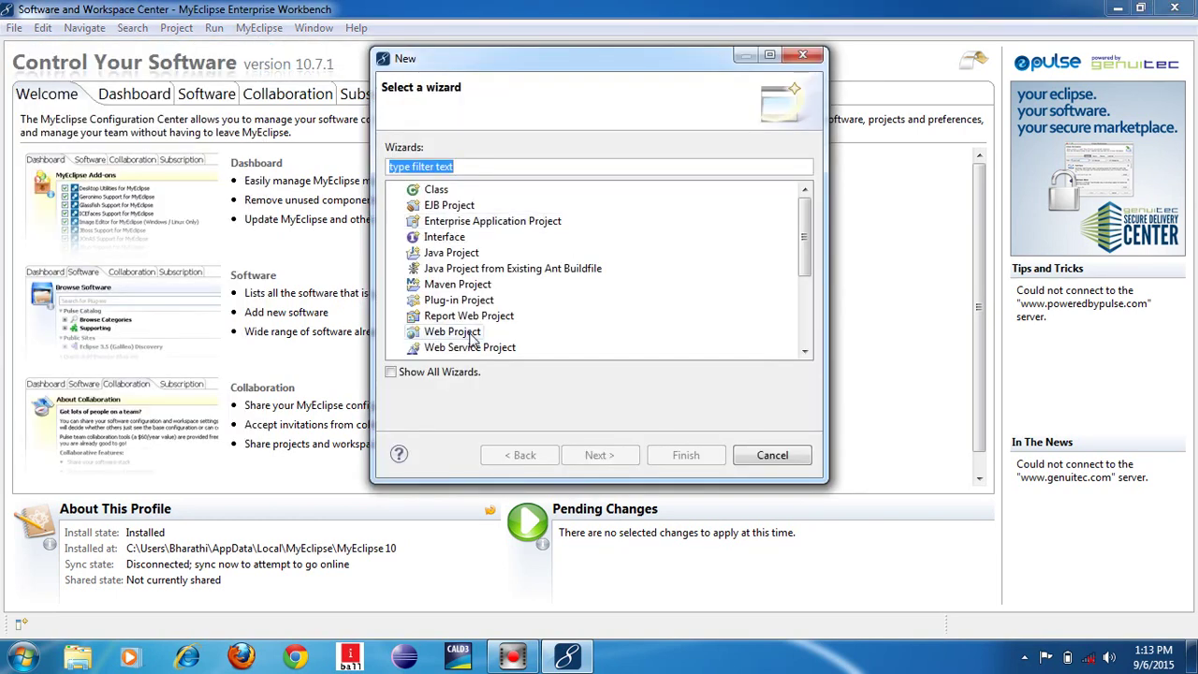
pyautogui.click(473, 339)
pyautogui.click(597, 455)
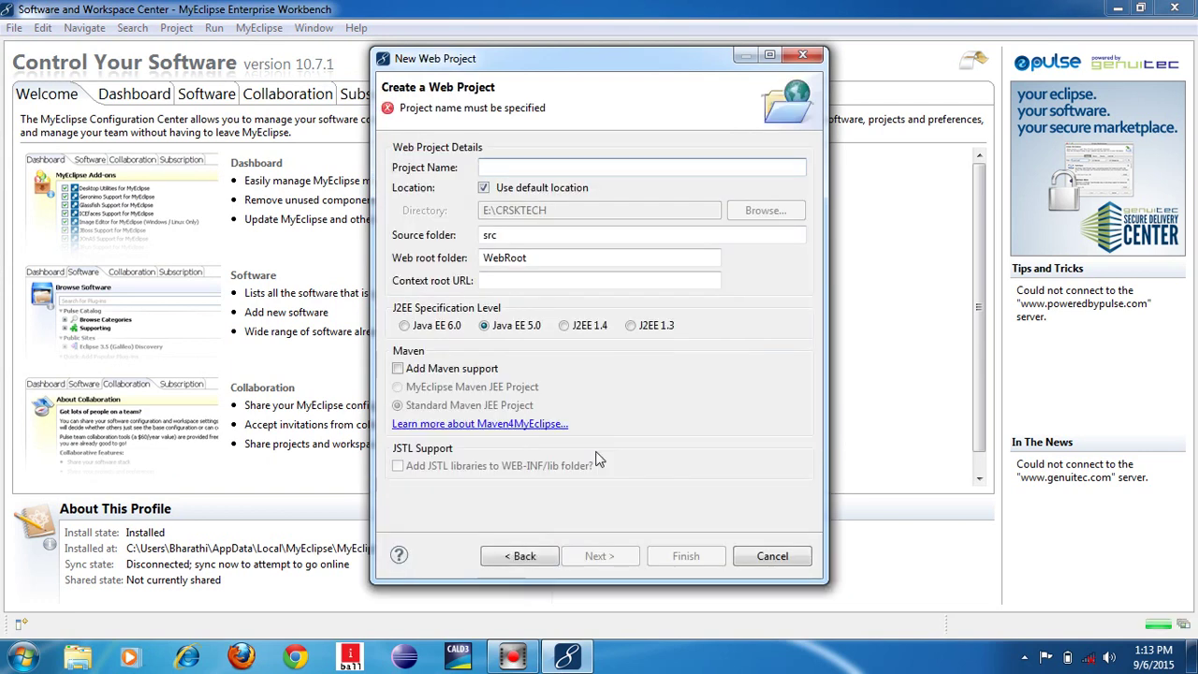
# Create the web project as CRSKTECH1, declining the custom compiler compliance setting and the switch to the associated perspective
pyautogui.write('CRST')
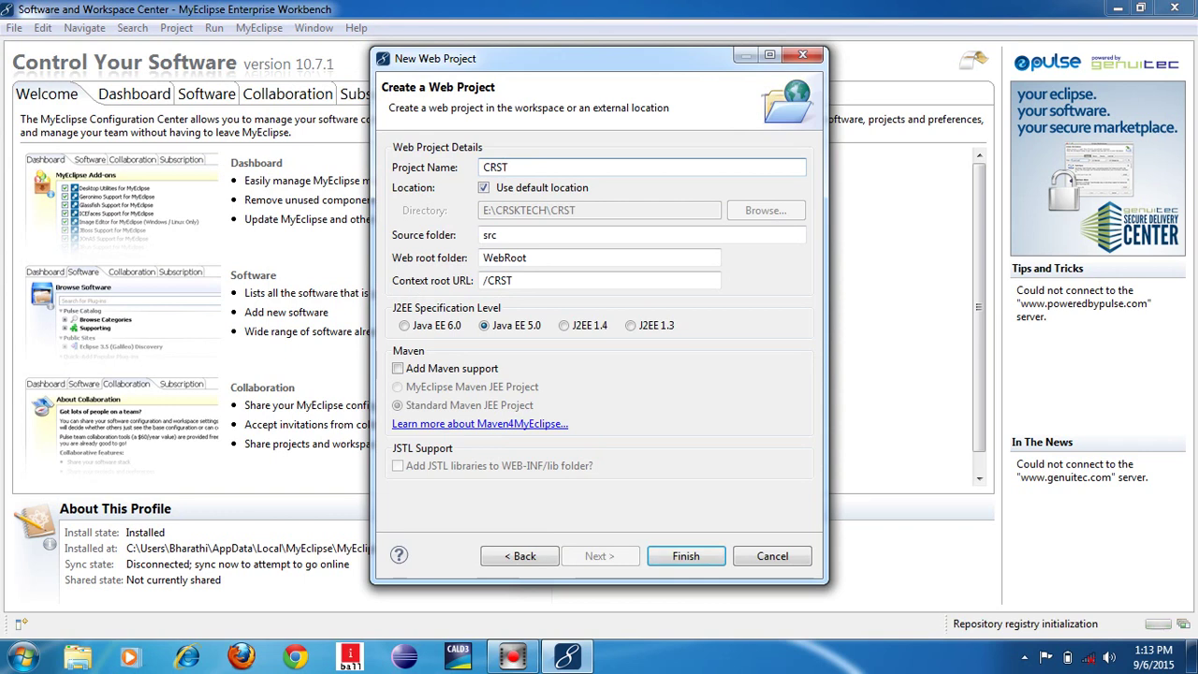
pyautogui.press('BackSpace')
pyautogui.write('KTECH1')
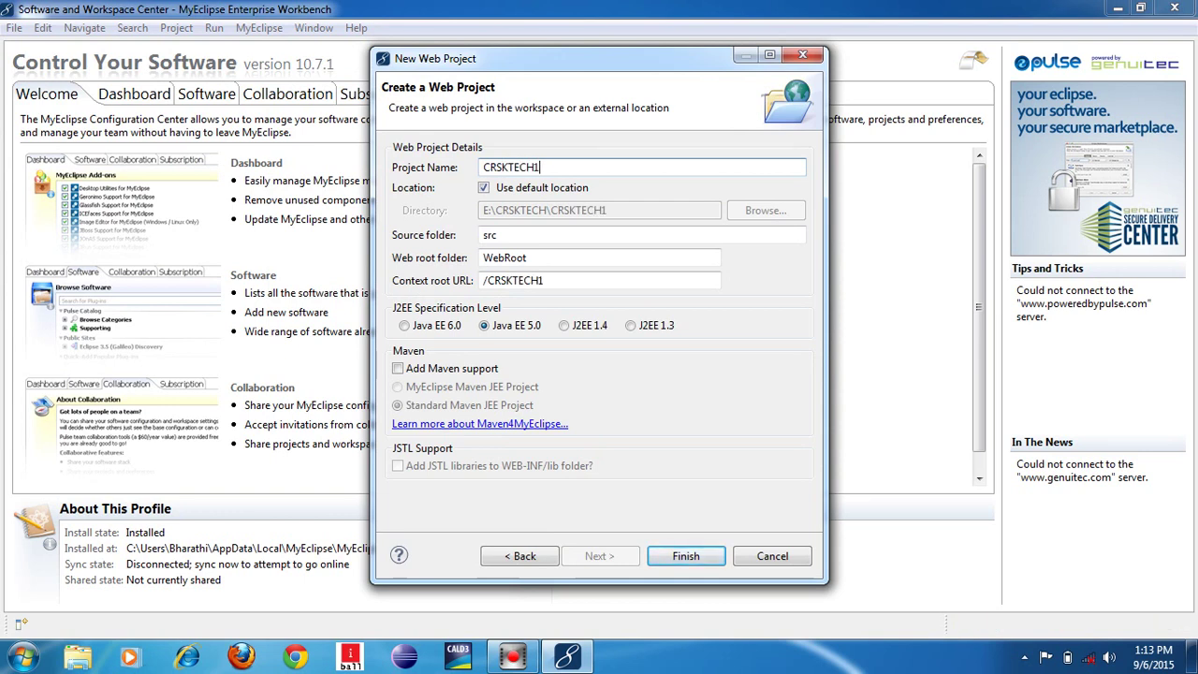
pyautogui.click(667, 557)
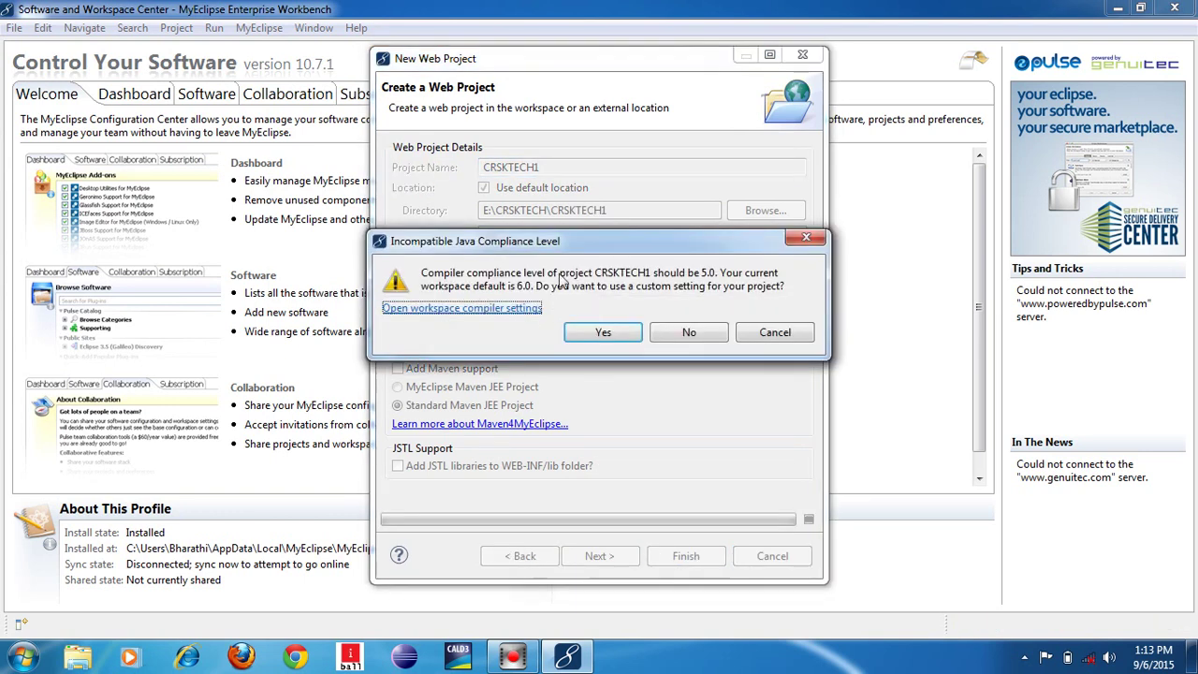
pyautogui.click(686, 333)
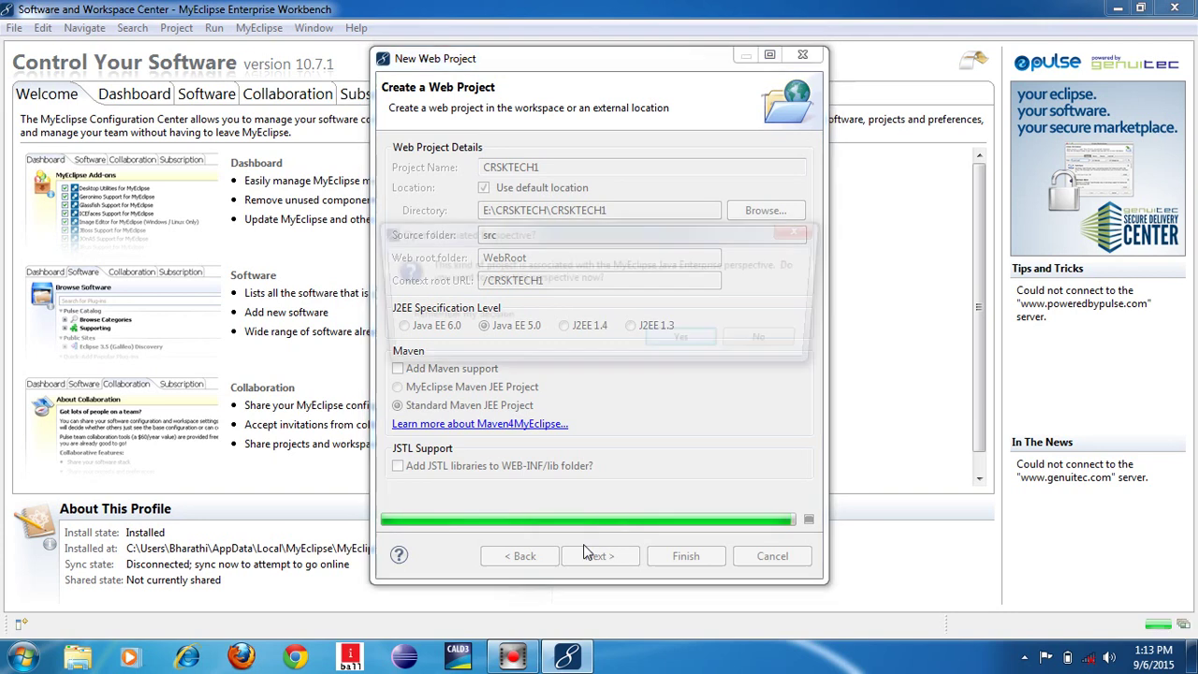
pyautogui.click(774, 344)
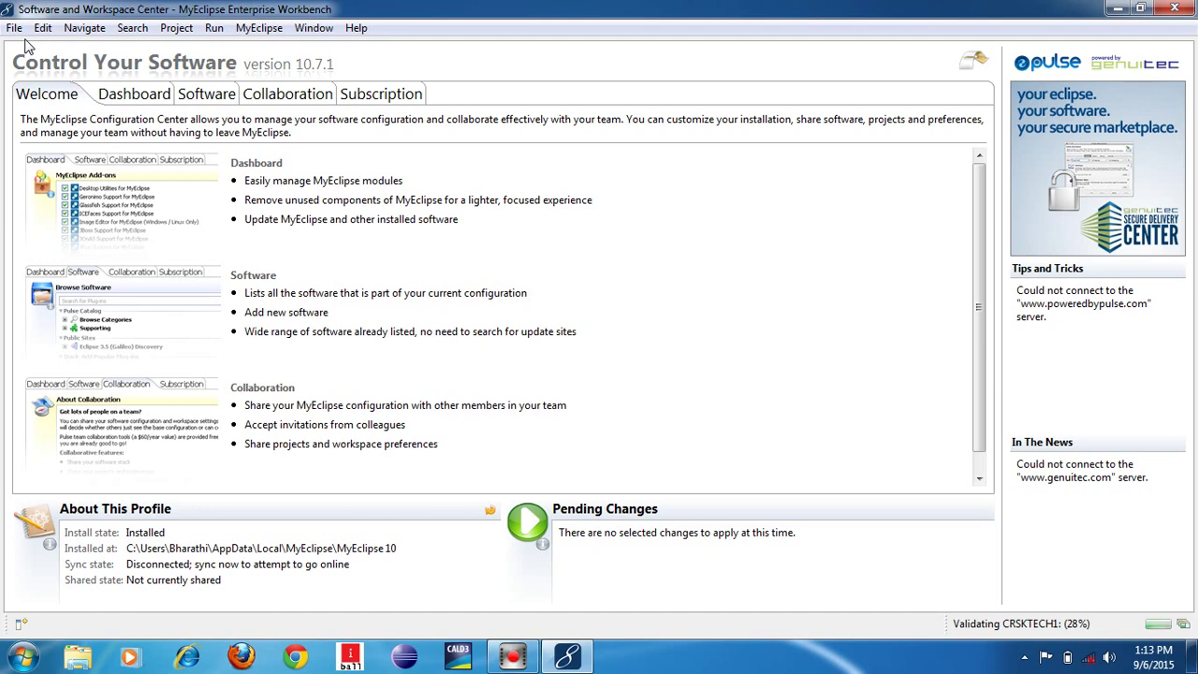
pyautogui.click(14, 28)
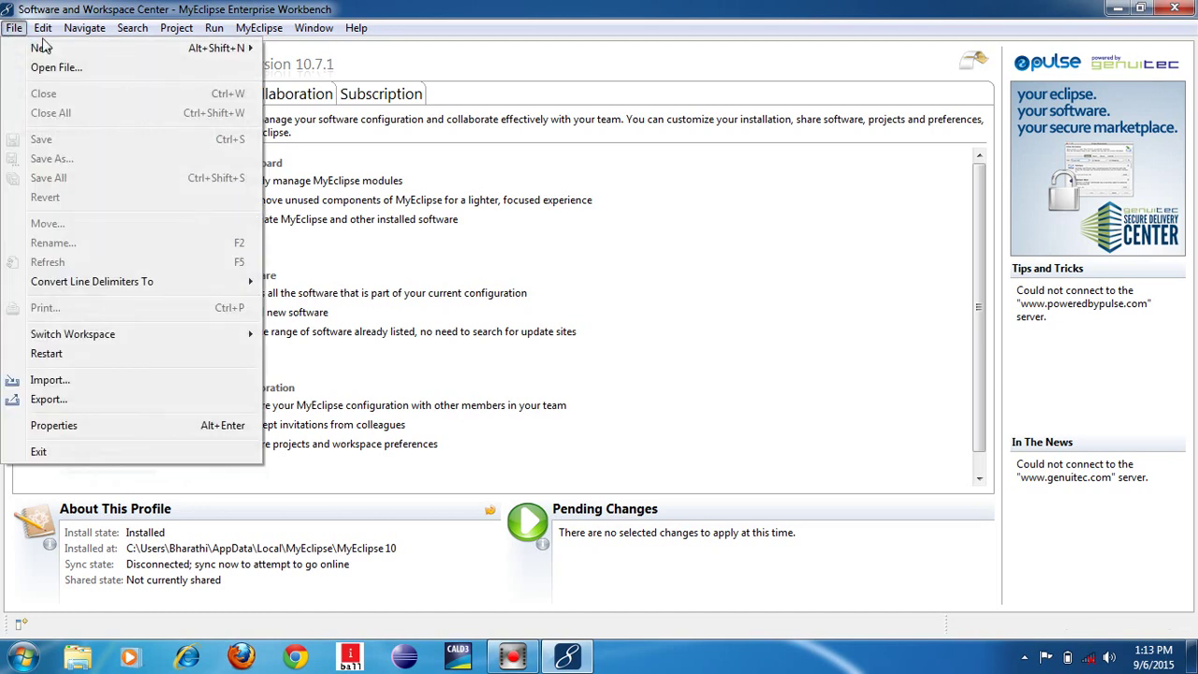
pyautogui.click(664, 224)
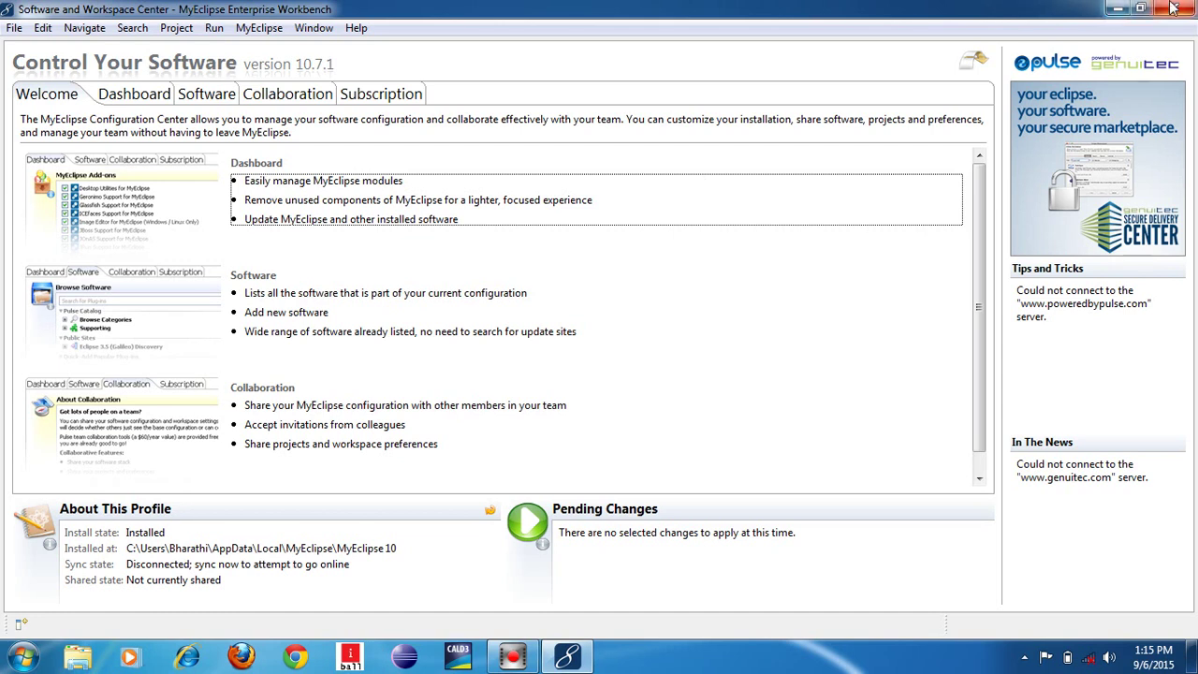
# Take the workbench window out of its maximized state and minimize it to the desktop
pyautogui.doubleClick(954, 9)
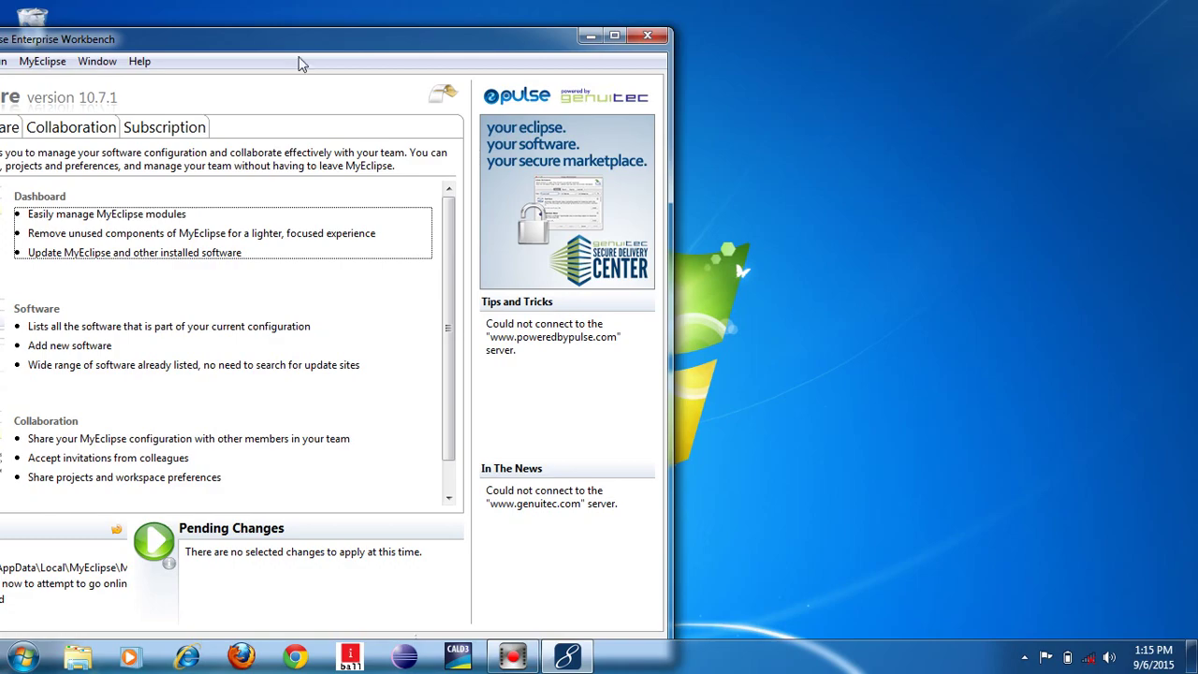
pyautogui.click(590, 34)
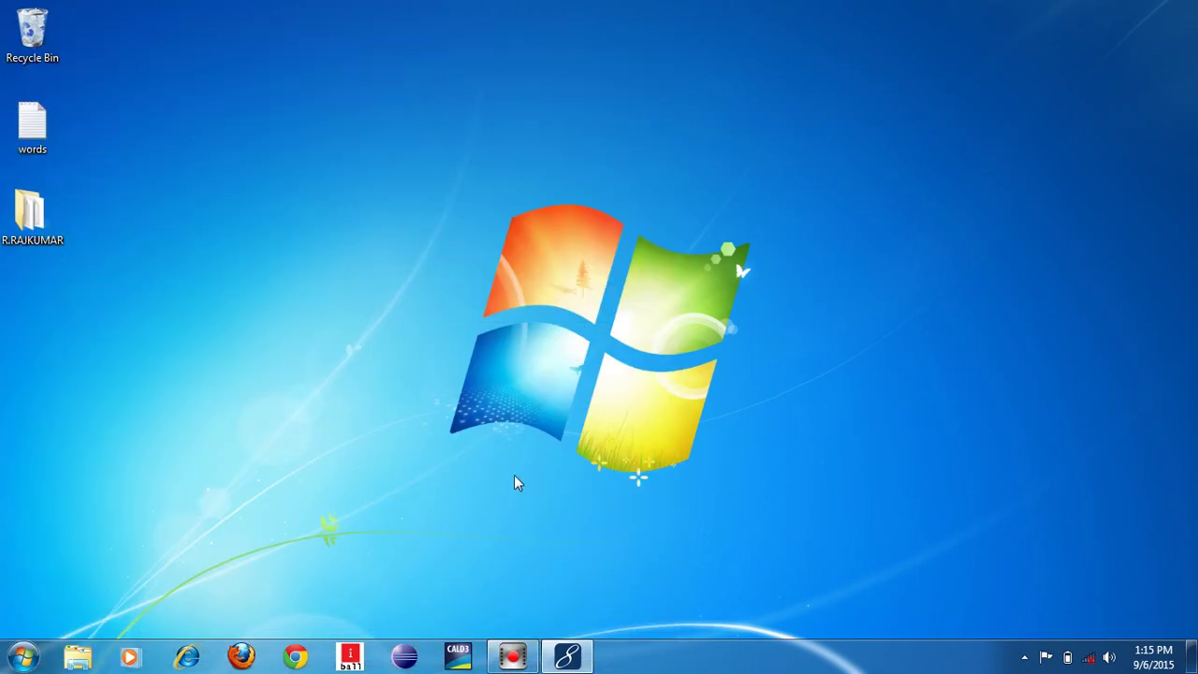